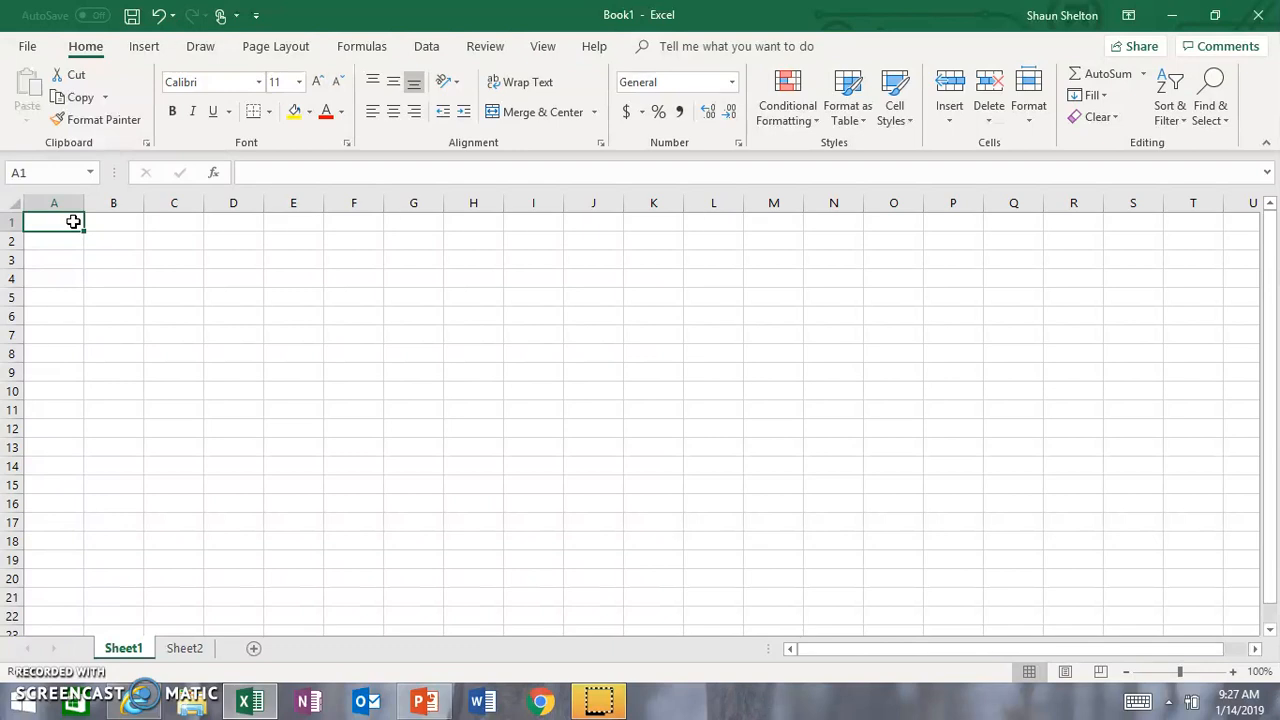
key(Down)
key(Up)
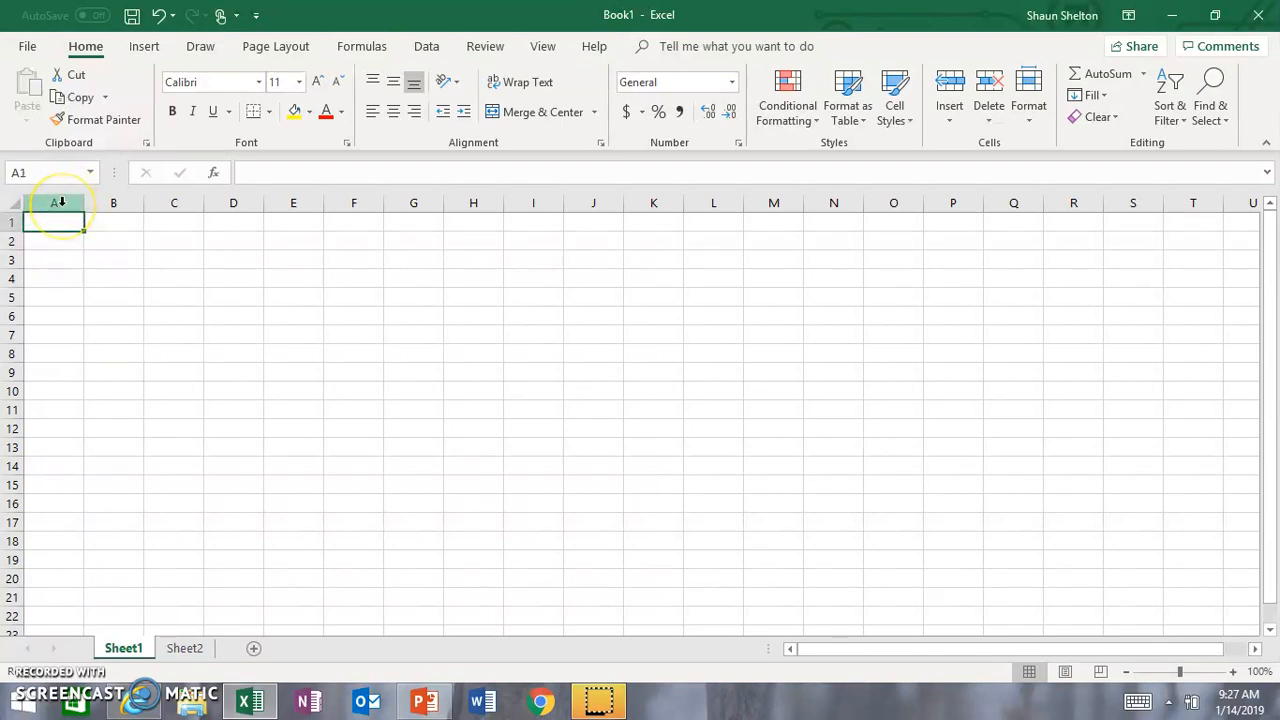
click(60, 202)
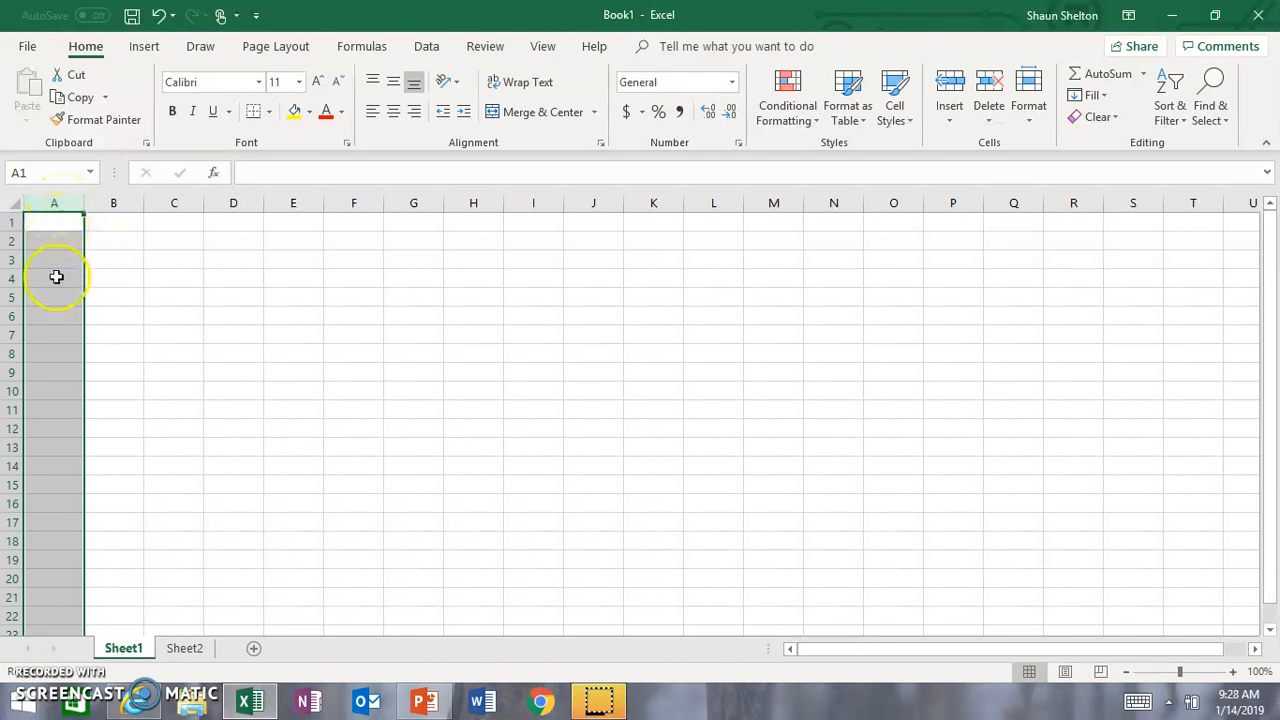
click(113, 202)
click(172, 203)
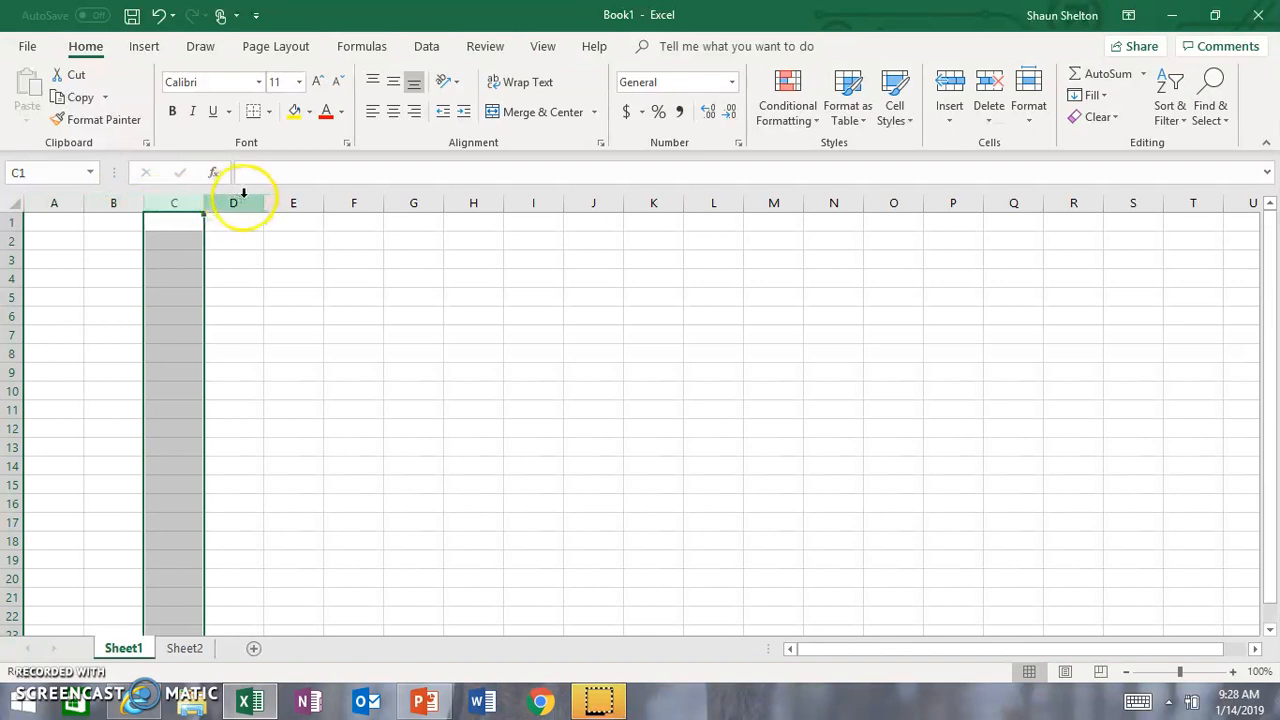
click(239, 201)
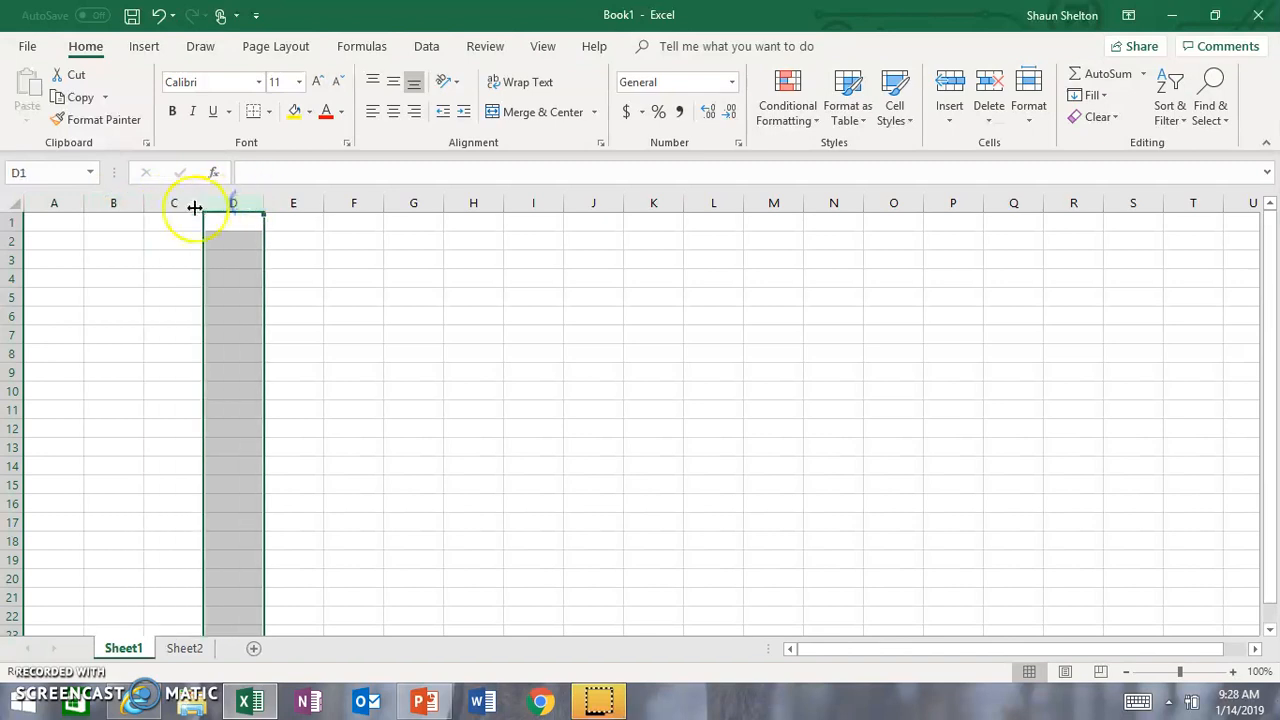
Step: Enter the values 1, 2, 4, 8, 12 and 16 in cells A1 through A6
click(51, 219)
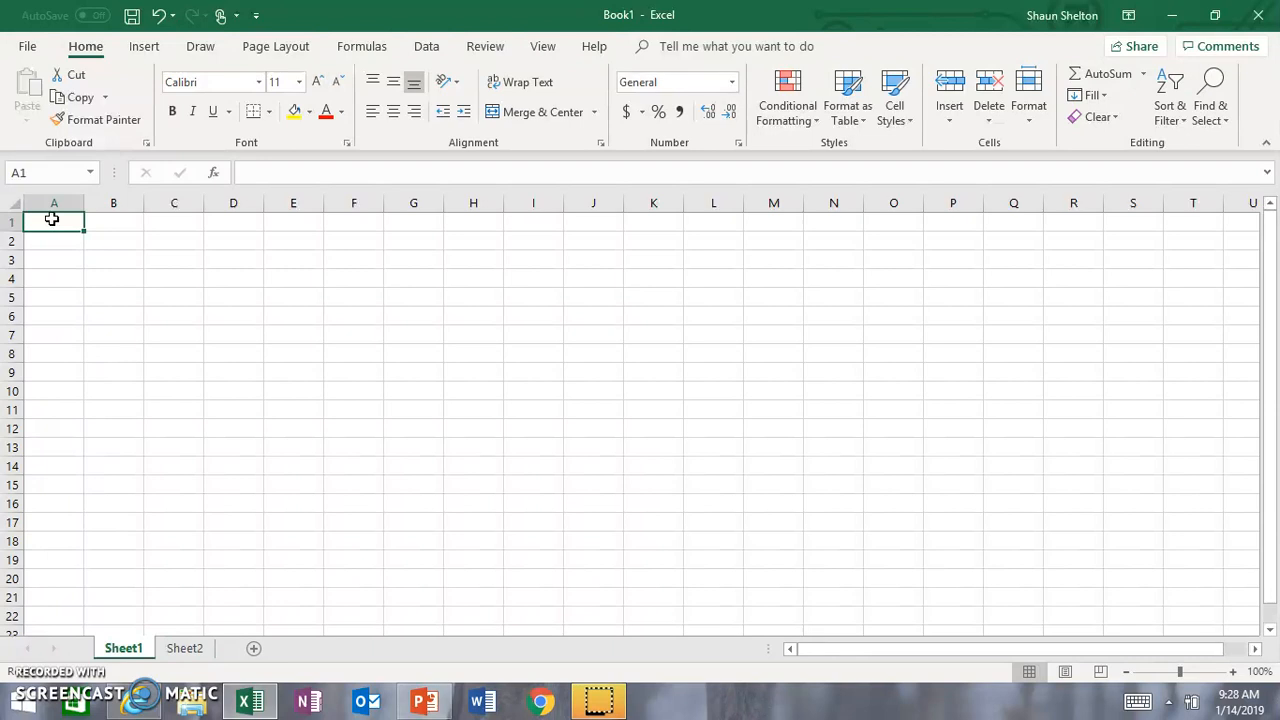
text(1)
key(Return)
text(2)
key(Return)
text(4)
key(Return)
text(8)
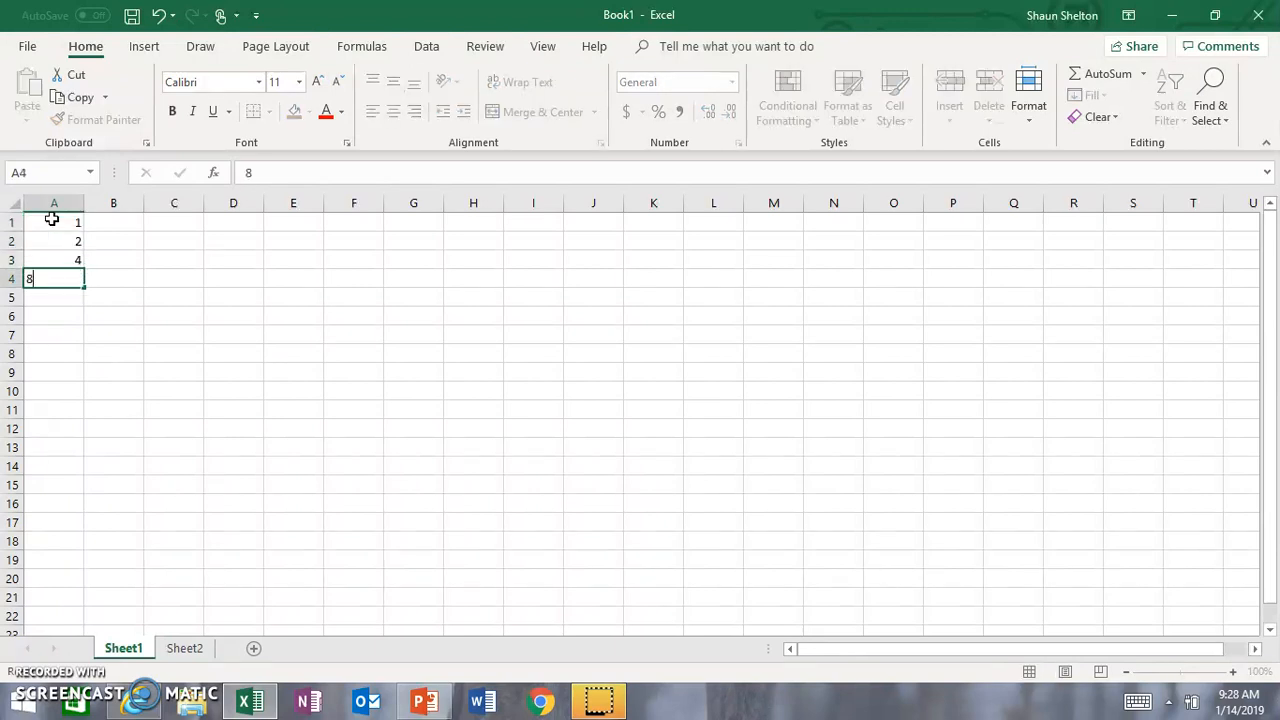
key(Return)
text(12)
key(Return)
text(16)
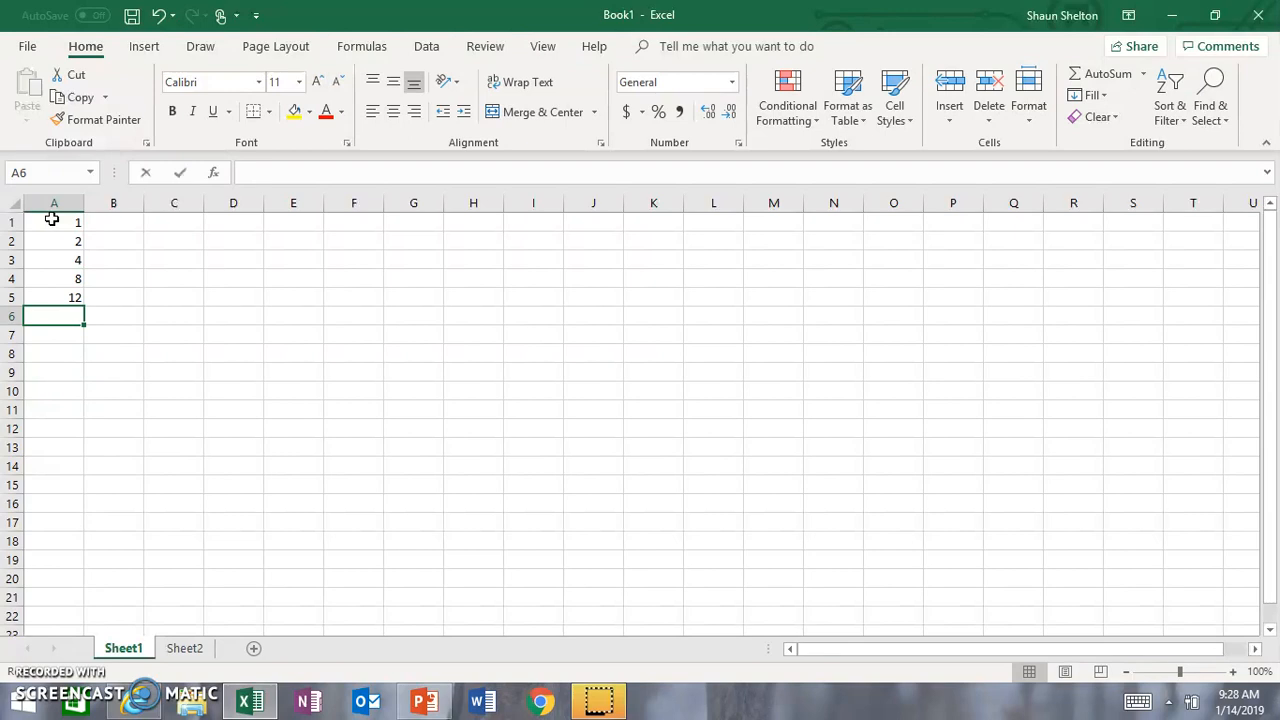
key(Return)
key(Right)
key(Up)
key(Up)
key(Up)
key(Up)
key(Up)
key(Up)
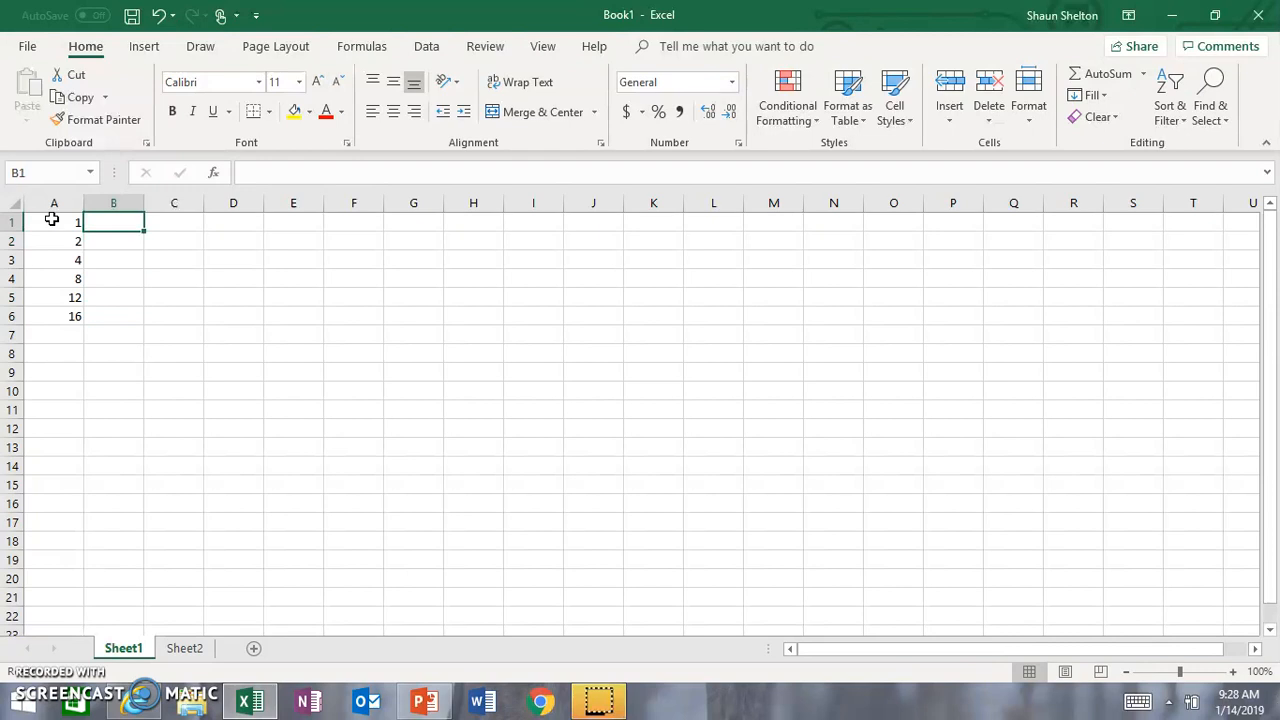
key(Left)
key(Down)
key(Down)
key(Down)
key(Down)
key(Down)
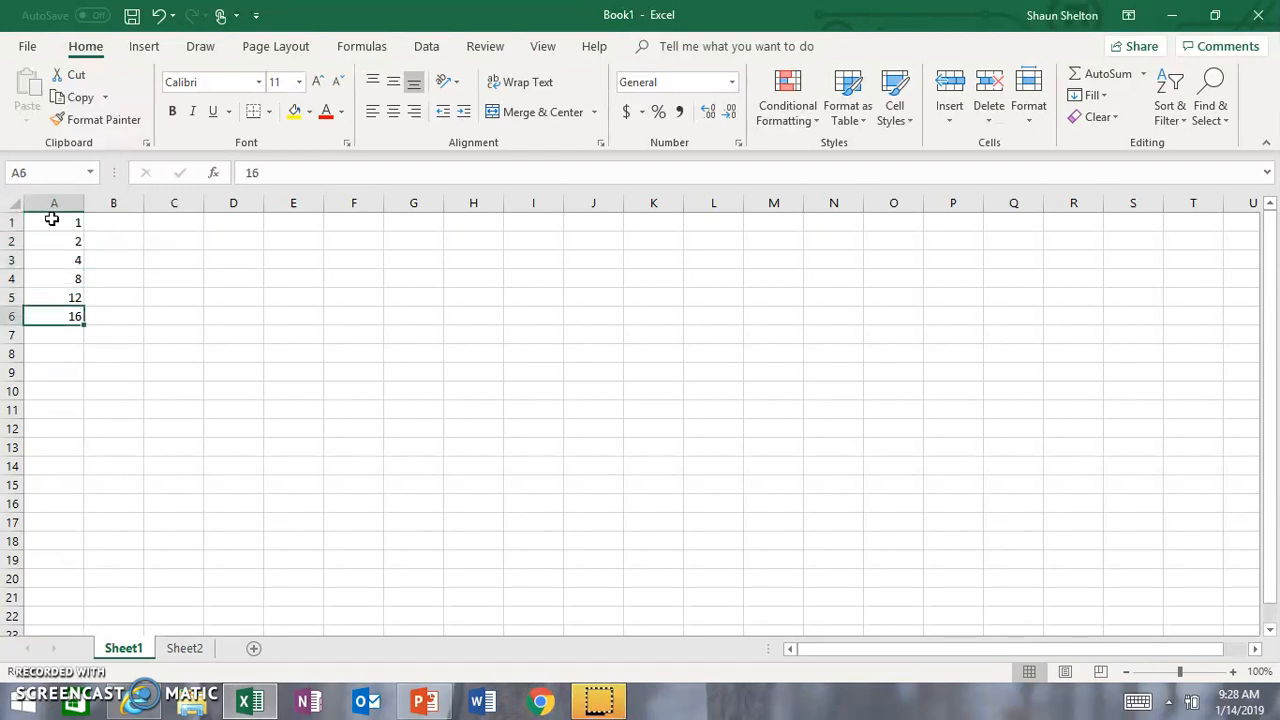
Step: Enter the values 10, 20, 30, 45, 50 and 65 in cells B1 through B6
key(Up)
key(Up)
key(Up)
key(Up)
key(Up)
key(Right)
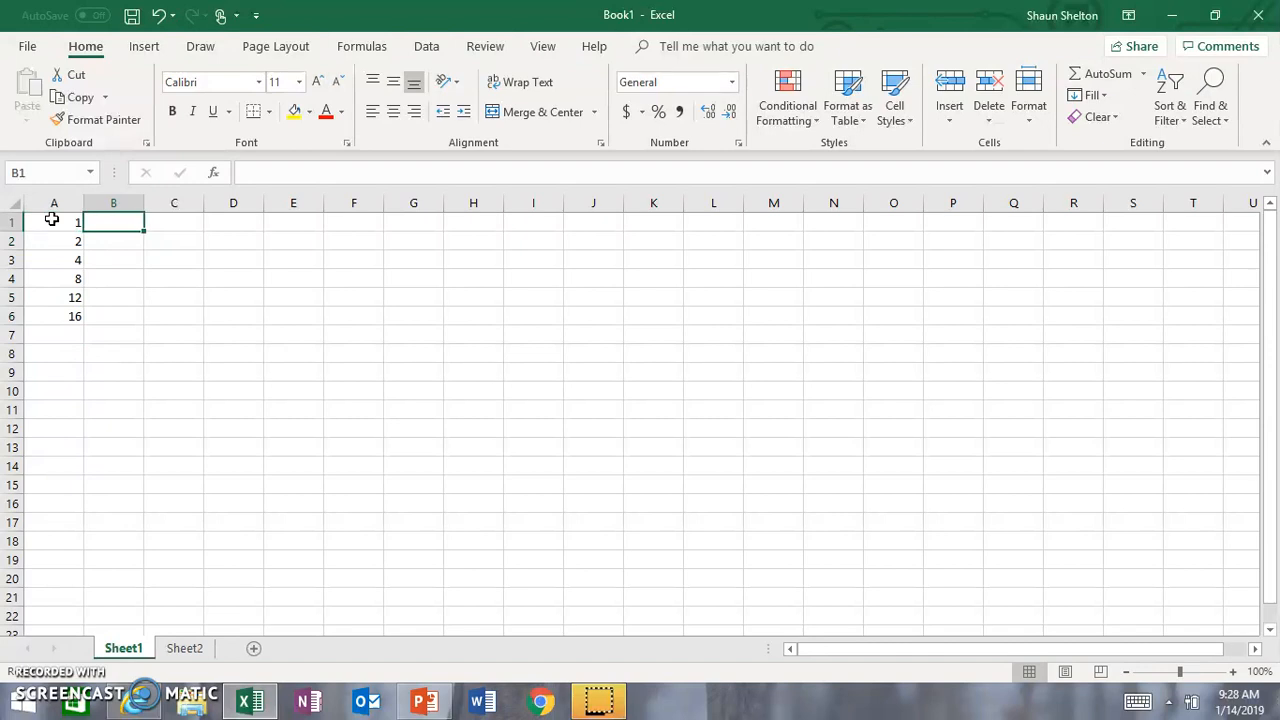
text(10)
key(Return)
text(20)
key(Return)
text(30)
key(Return)
text(45)
key(Return)
text(50)
key(Return)
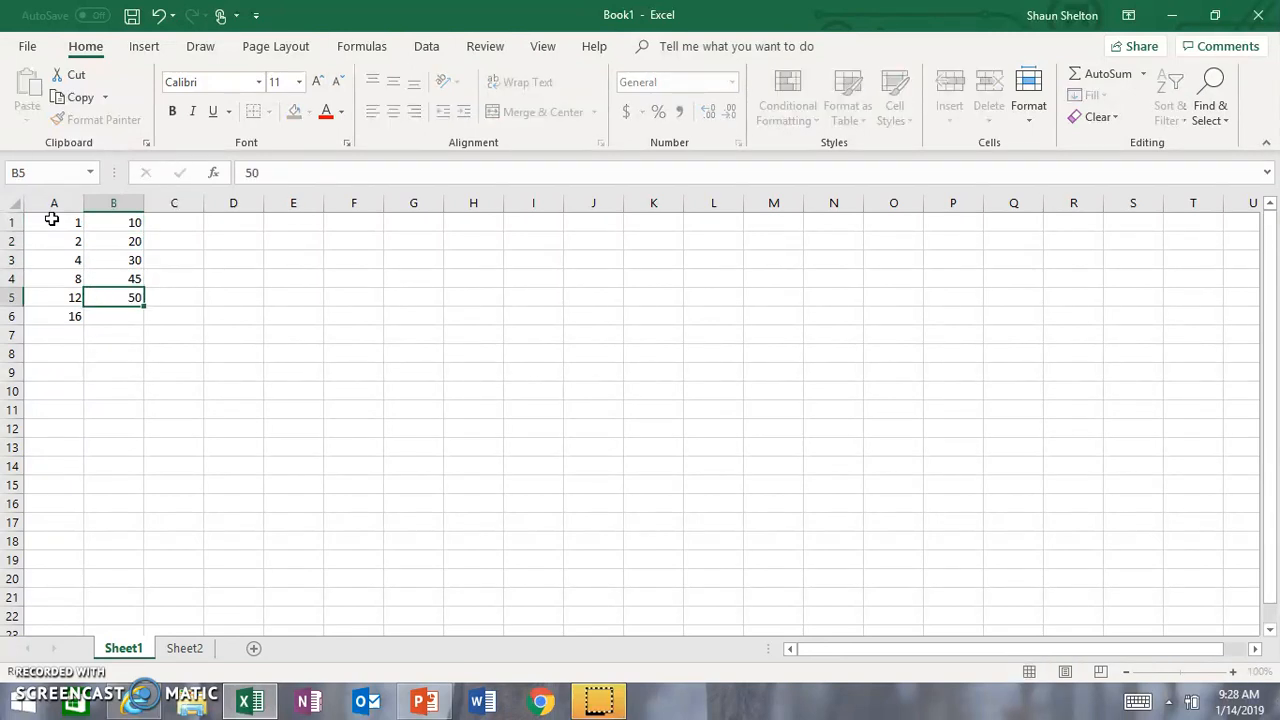
text(65)
key(Return)
key(Return)
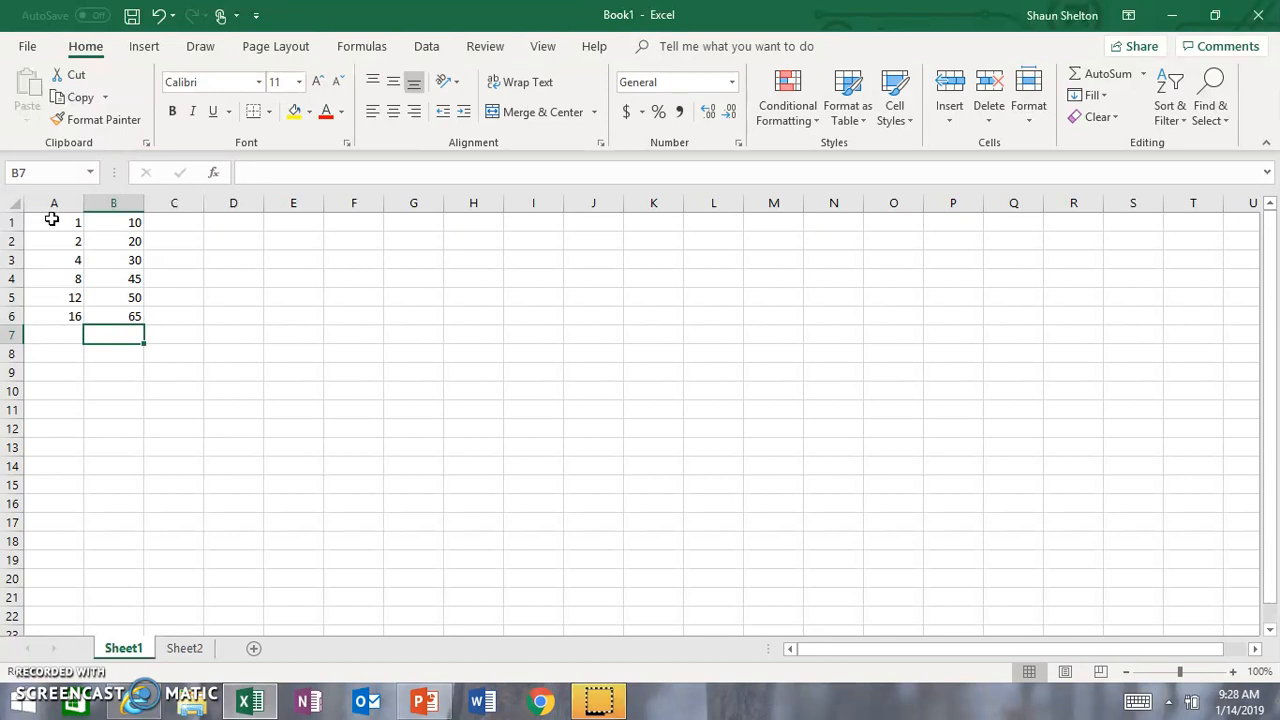
Step: Insert a markers-only scatter chart from the data in A1:B6 and move it closer to the data columns
key(Left)
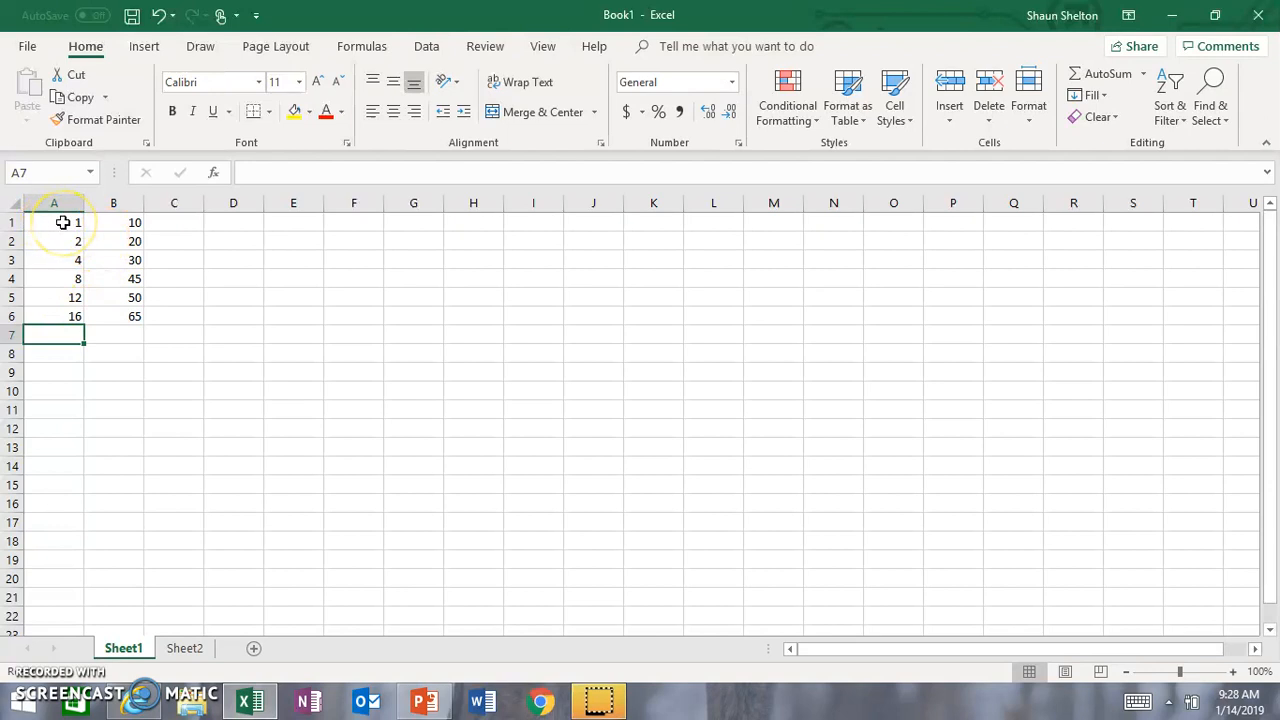
drag(62, 222, 132, 313)
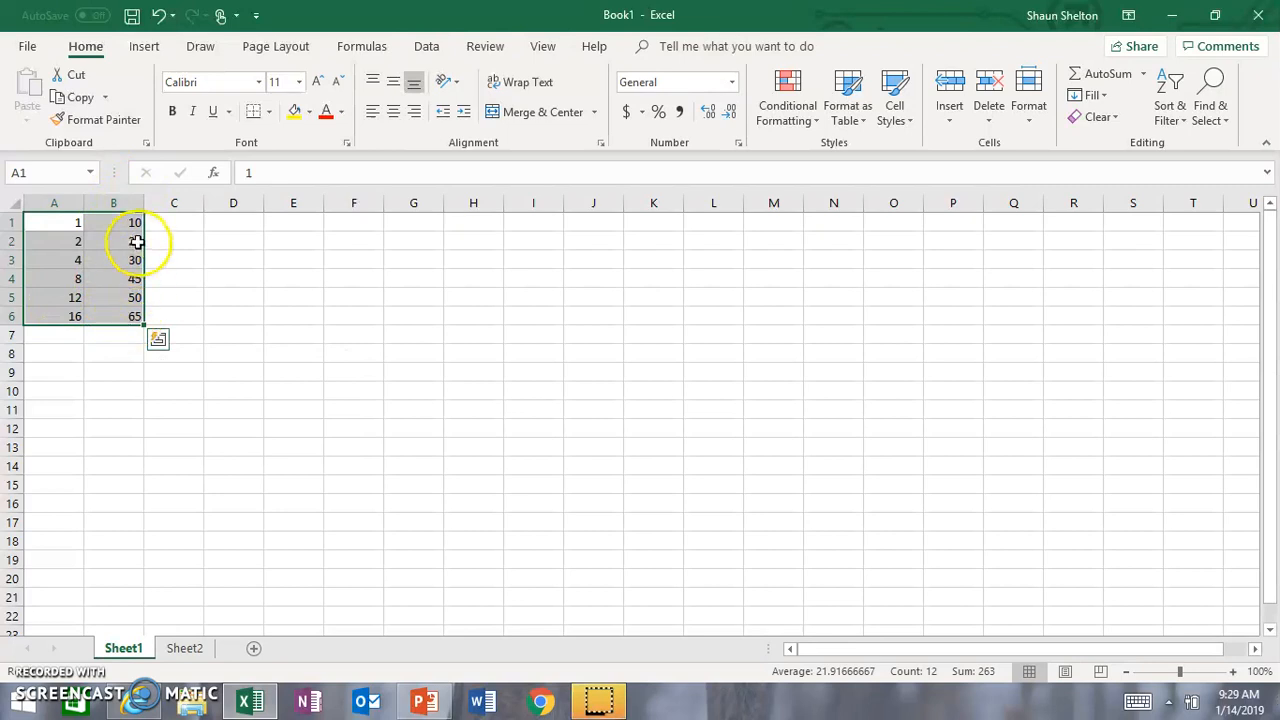
click(152, 56)
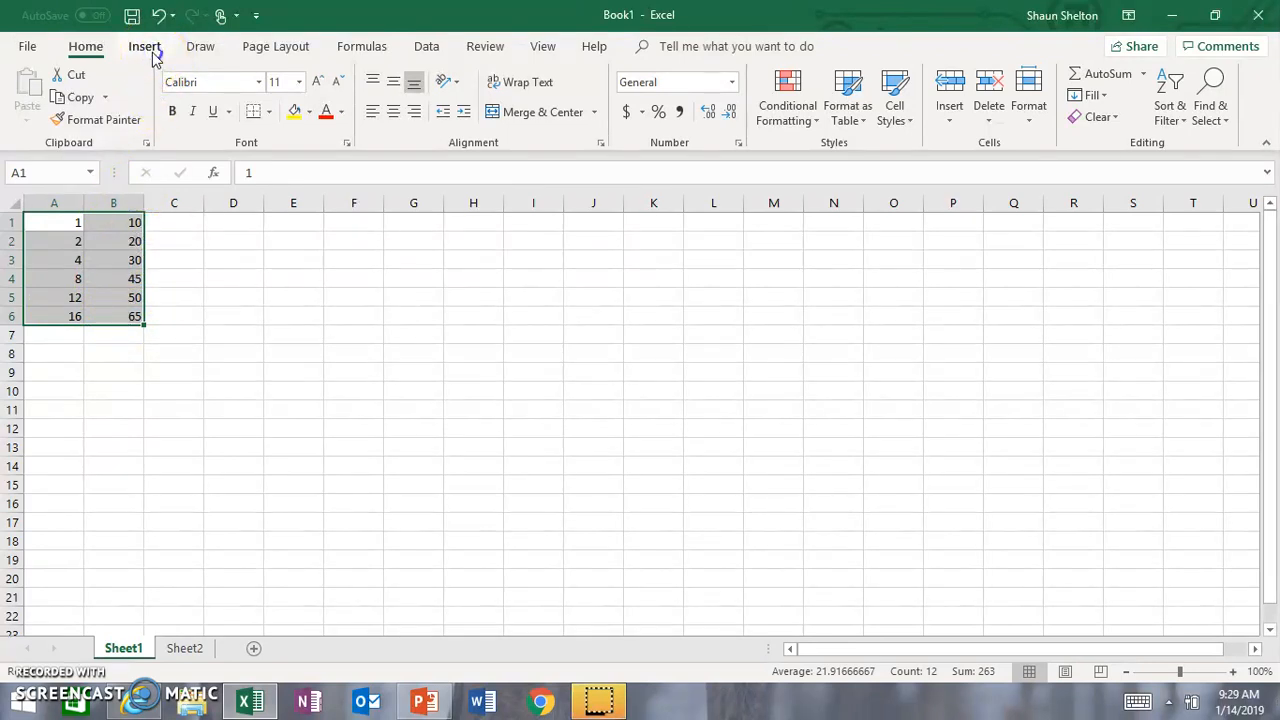
click(152, 56)
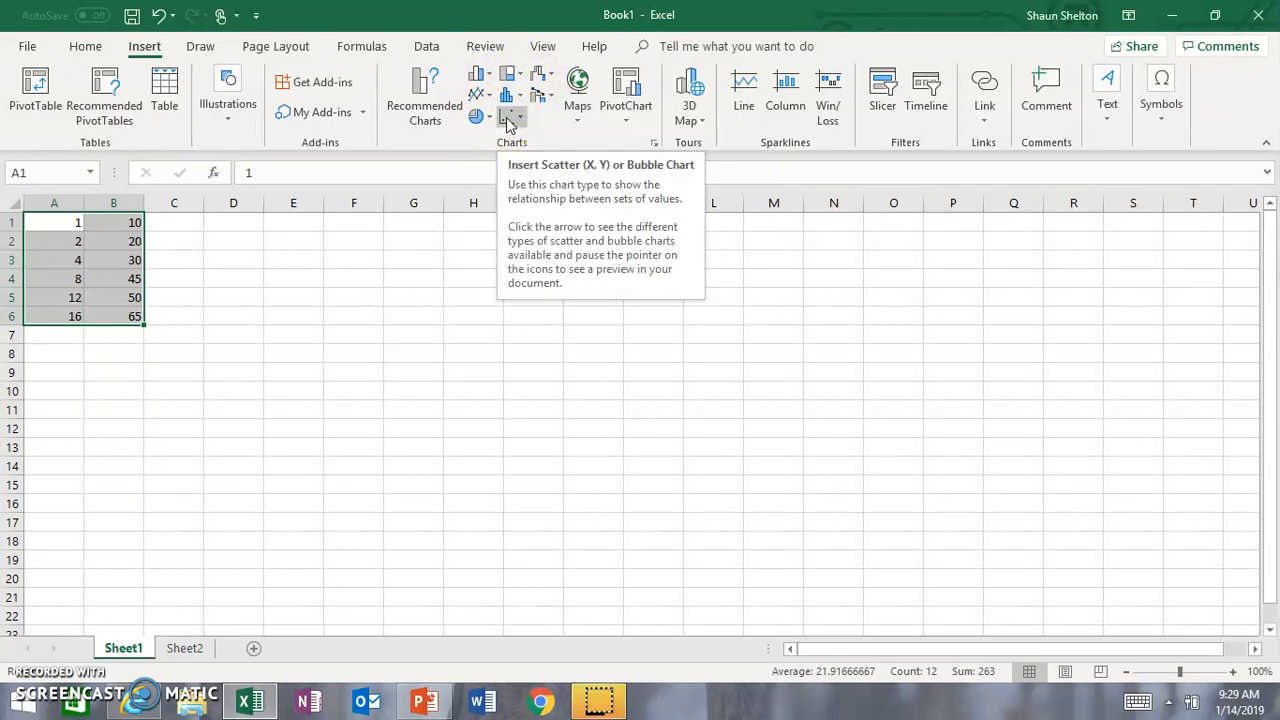
click(508, 120)
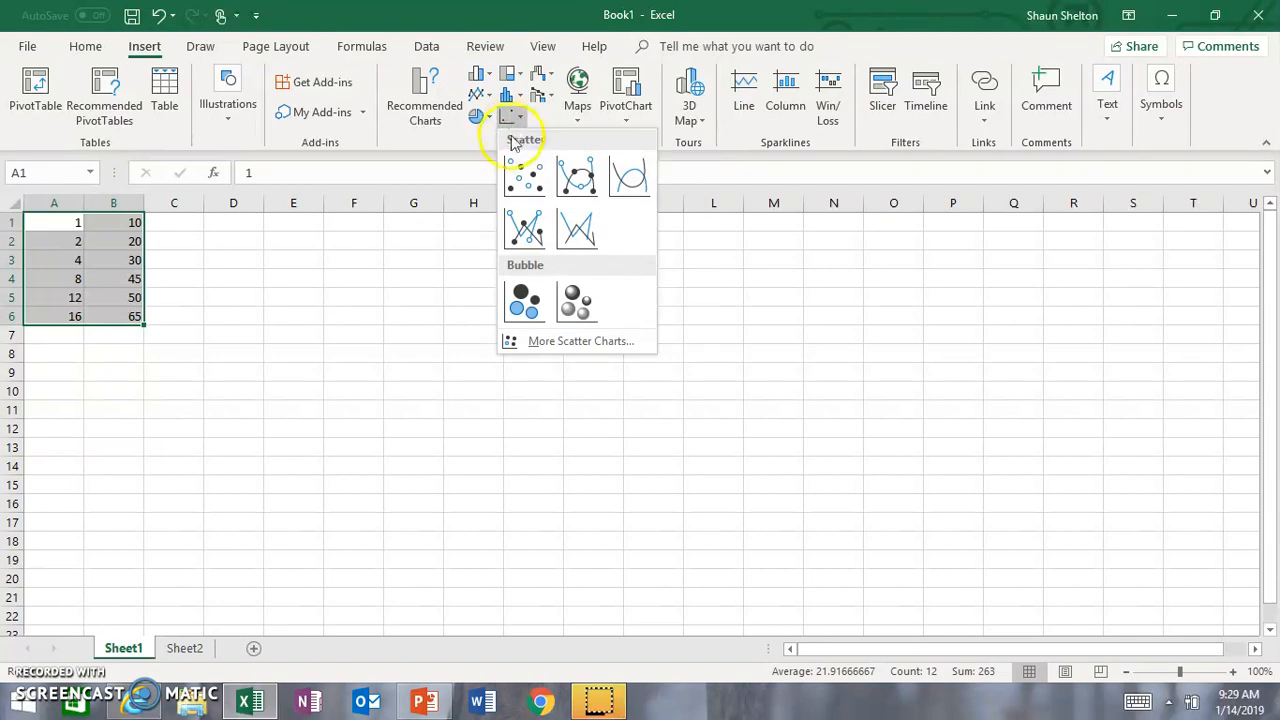
click(517, 180)
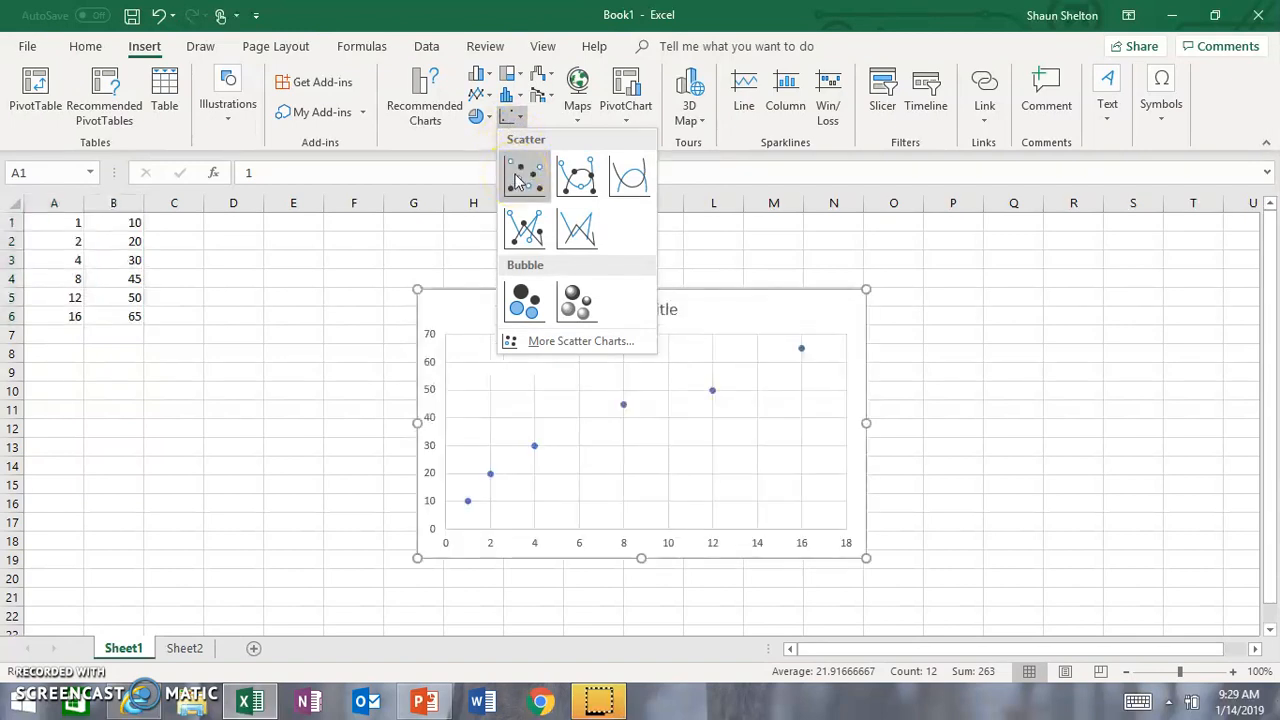
click(517, 180)
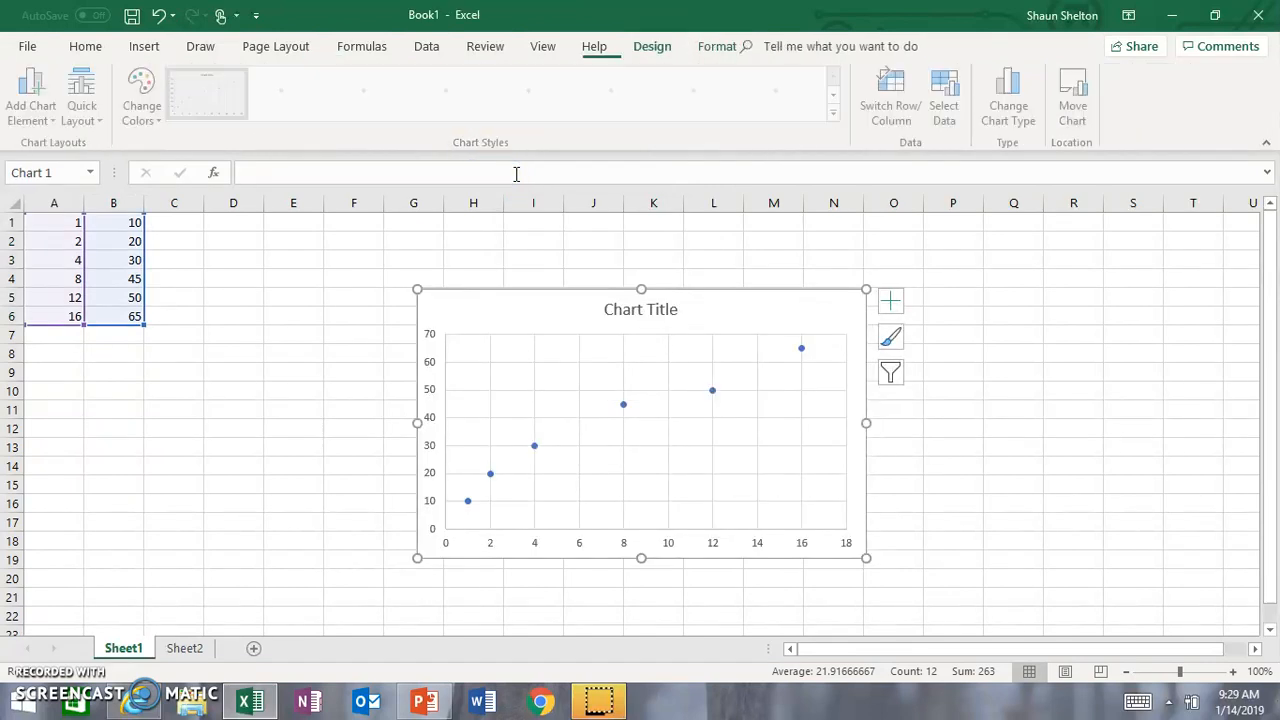
drag(486, 306, 340, 257)
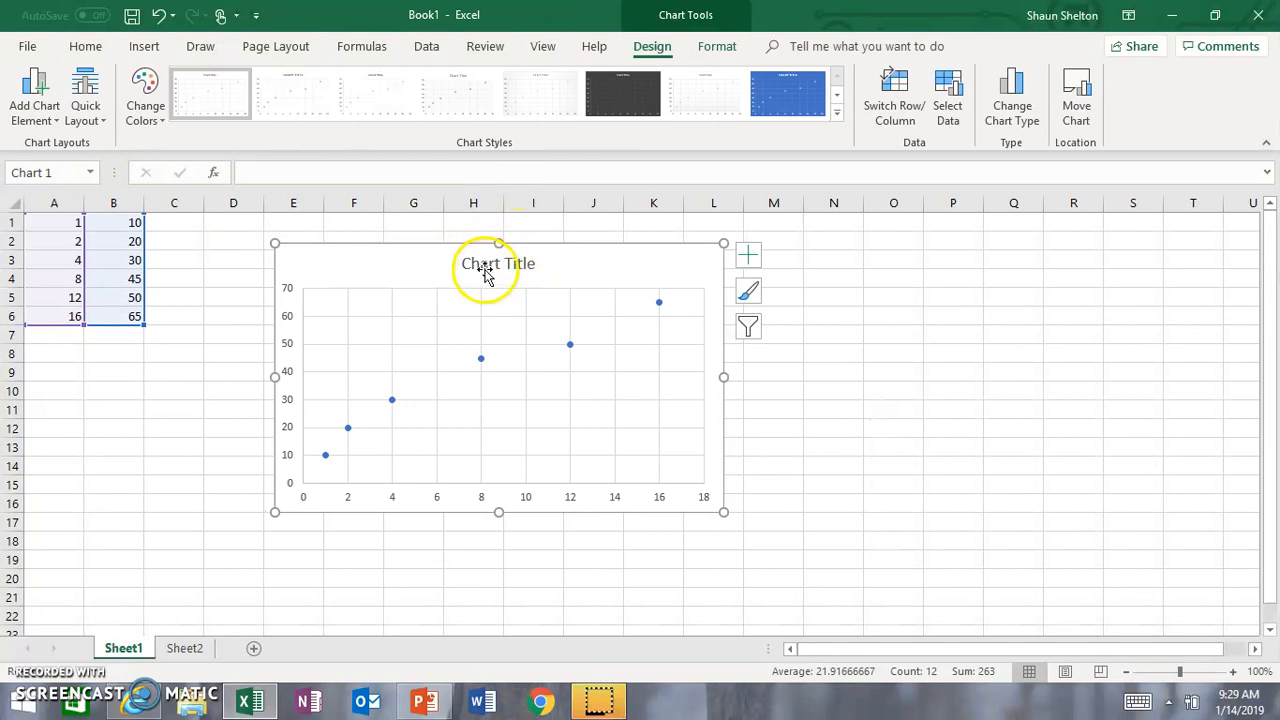
Step: Change the scatter chart's title to "Excel Demo"
click(490, 264)
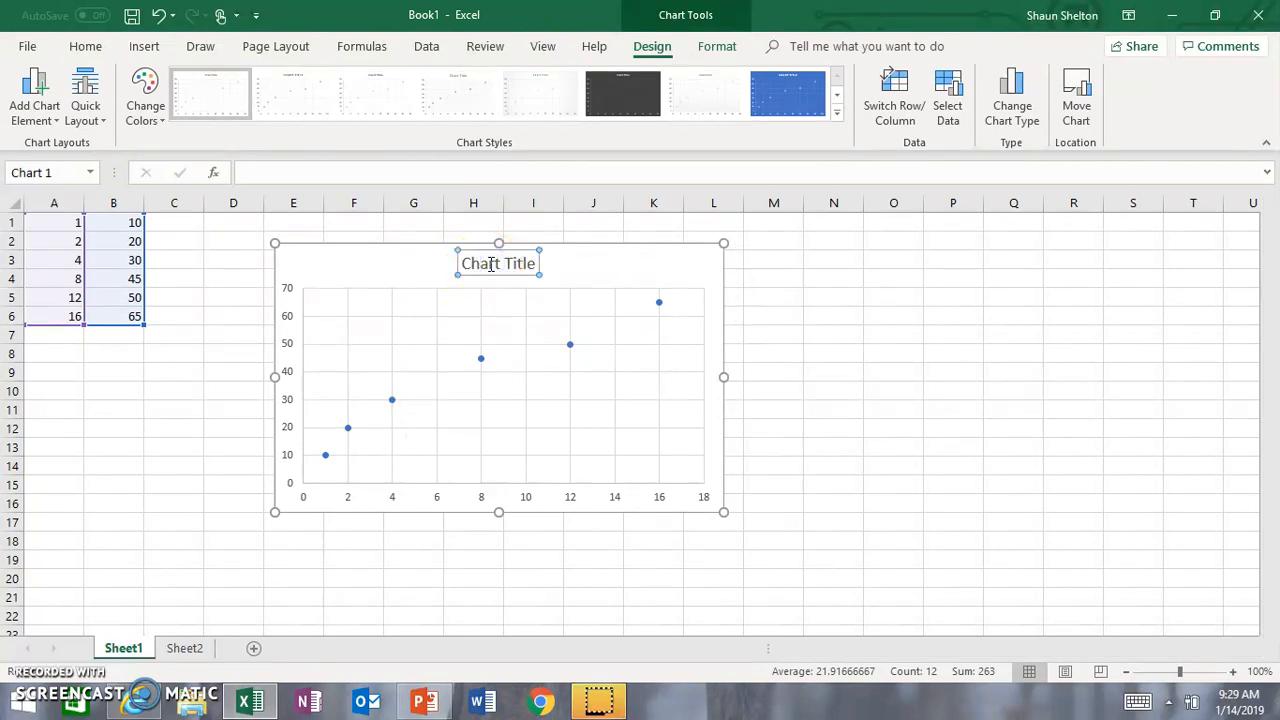
double_click(487, 263)
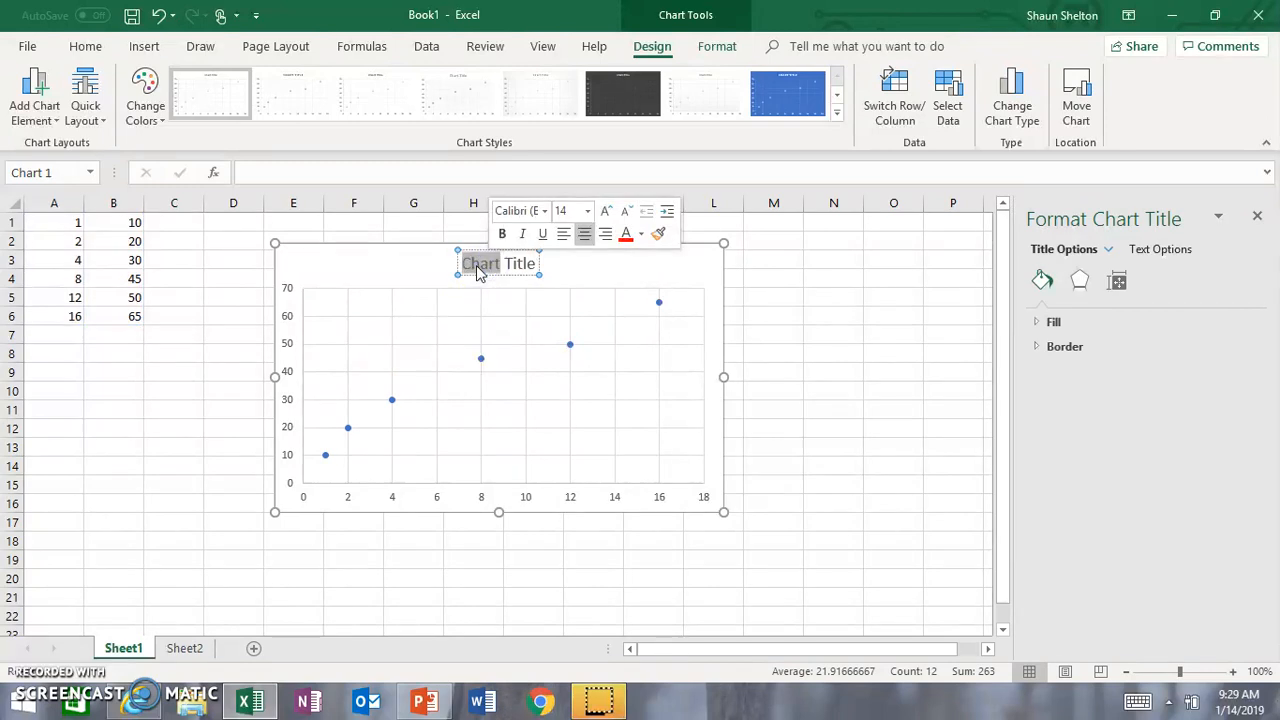
key(Delete)
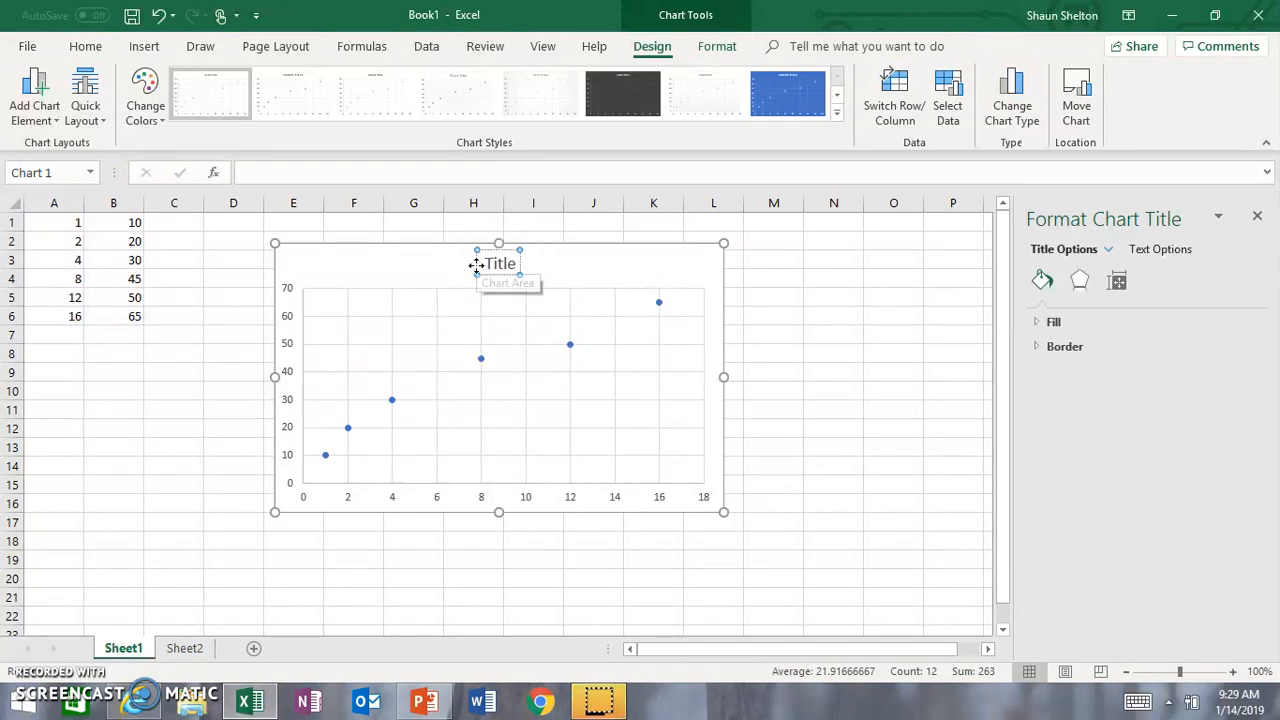
key(shift+Right)
key(shift+Right)
key(shift+Right)
text(E)
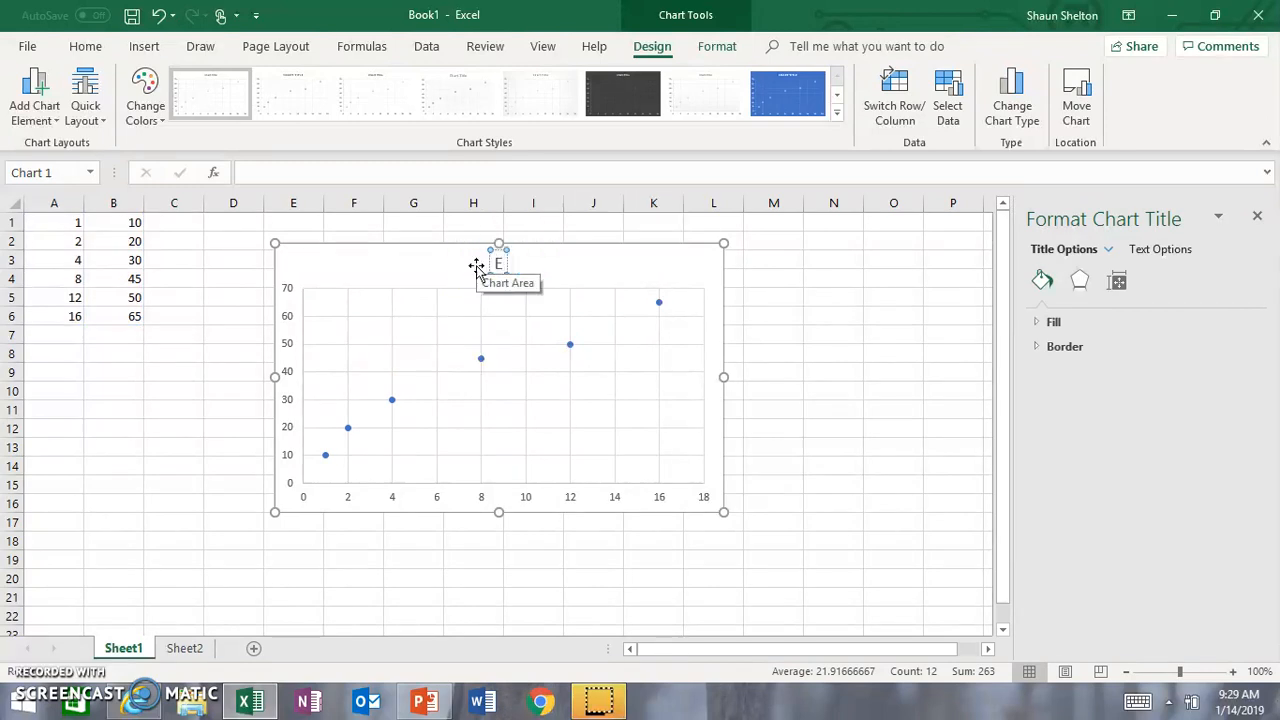
text(xcel Demo)
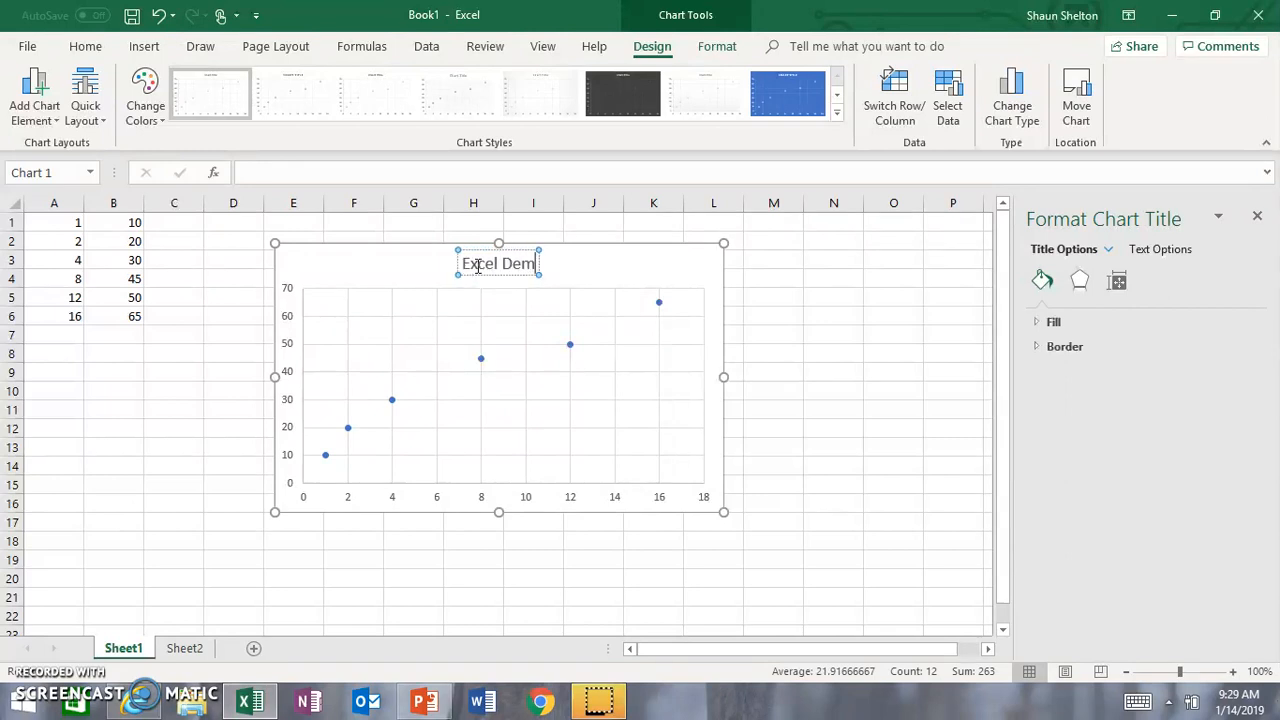
click(430, 270)
click(429, 268)
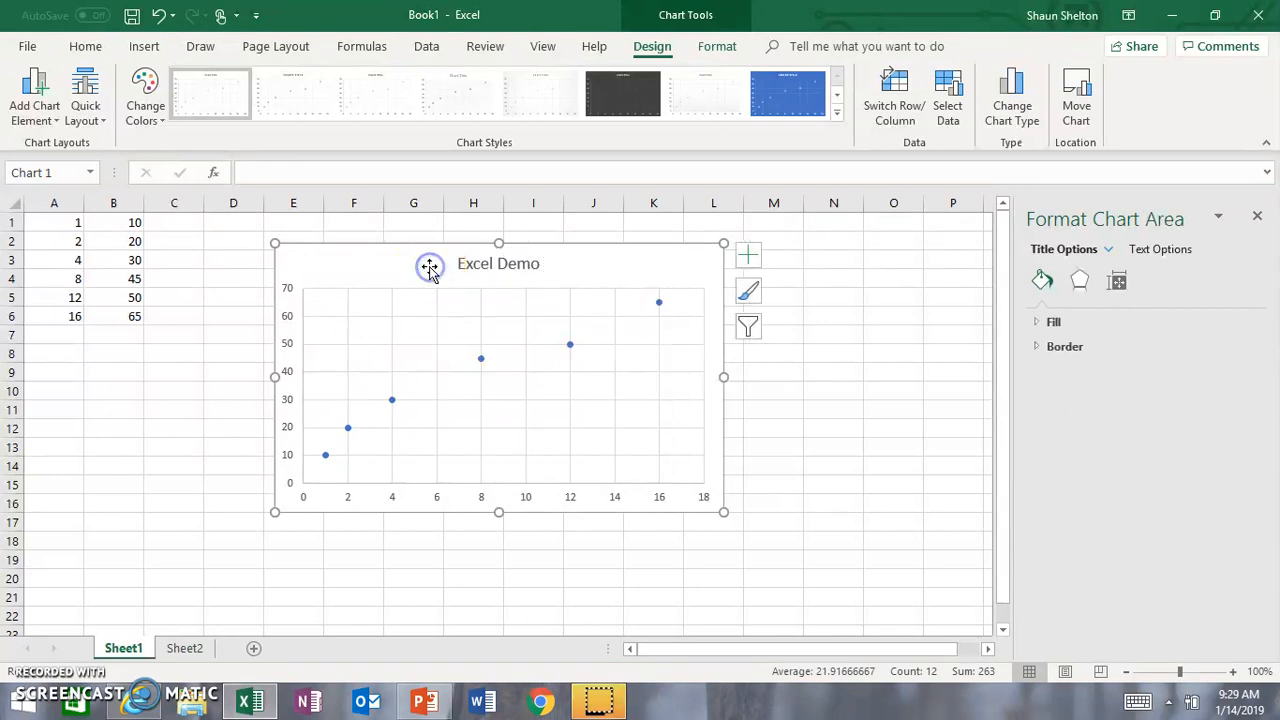
click(440, 350)
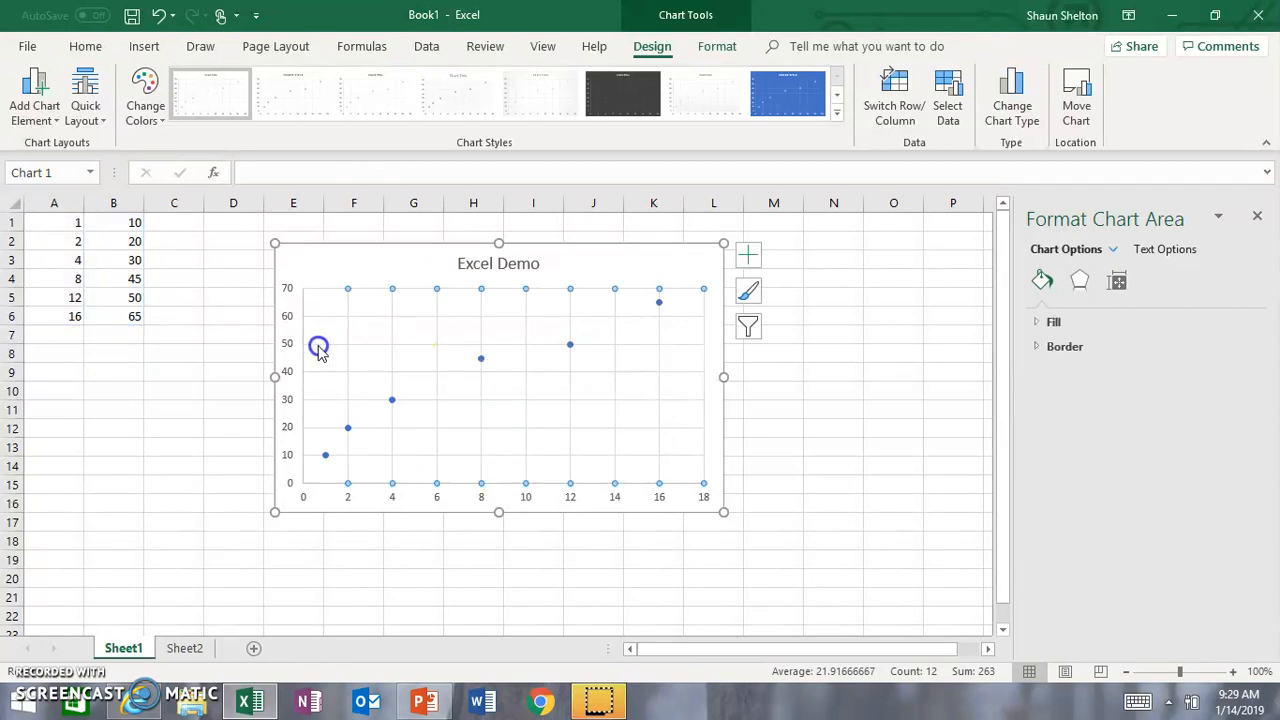
click(325, 454)
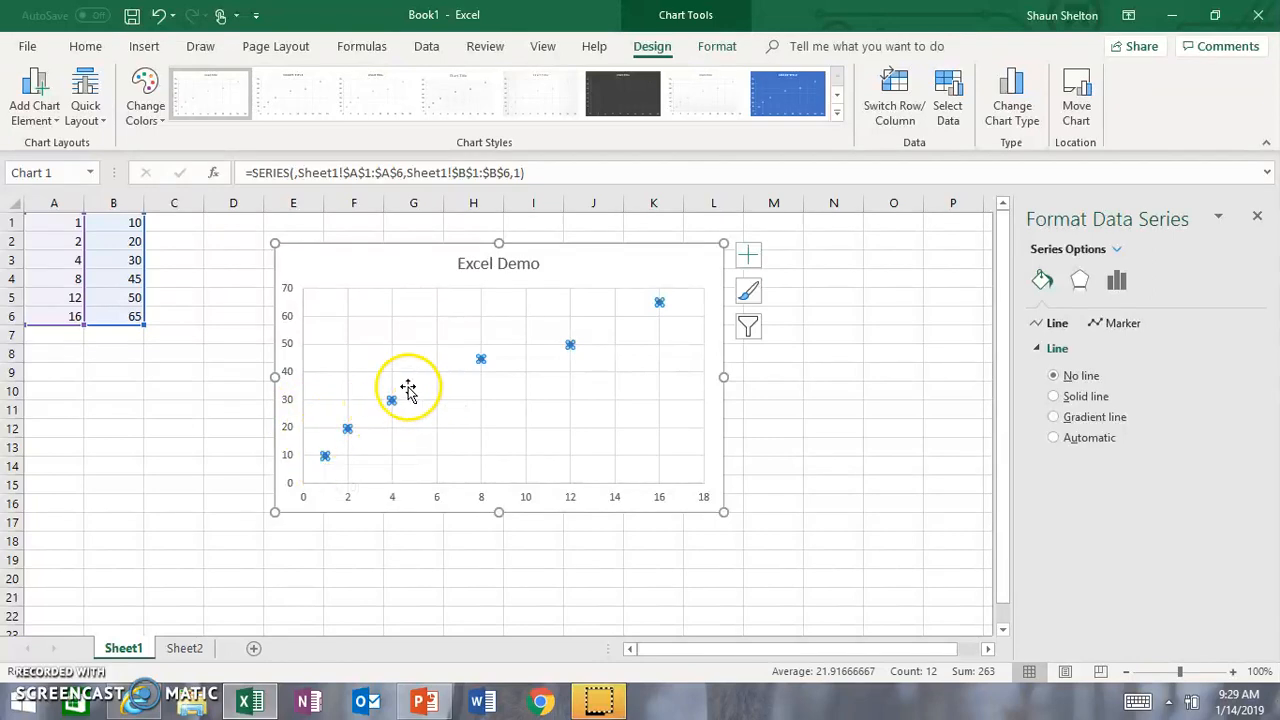
Step: Apply quick layout Layout 1 to the scatter chart and delete its Series1 legend
click(374, 263)
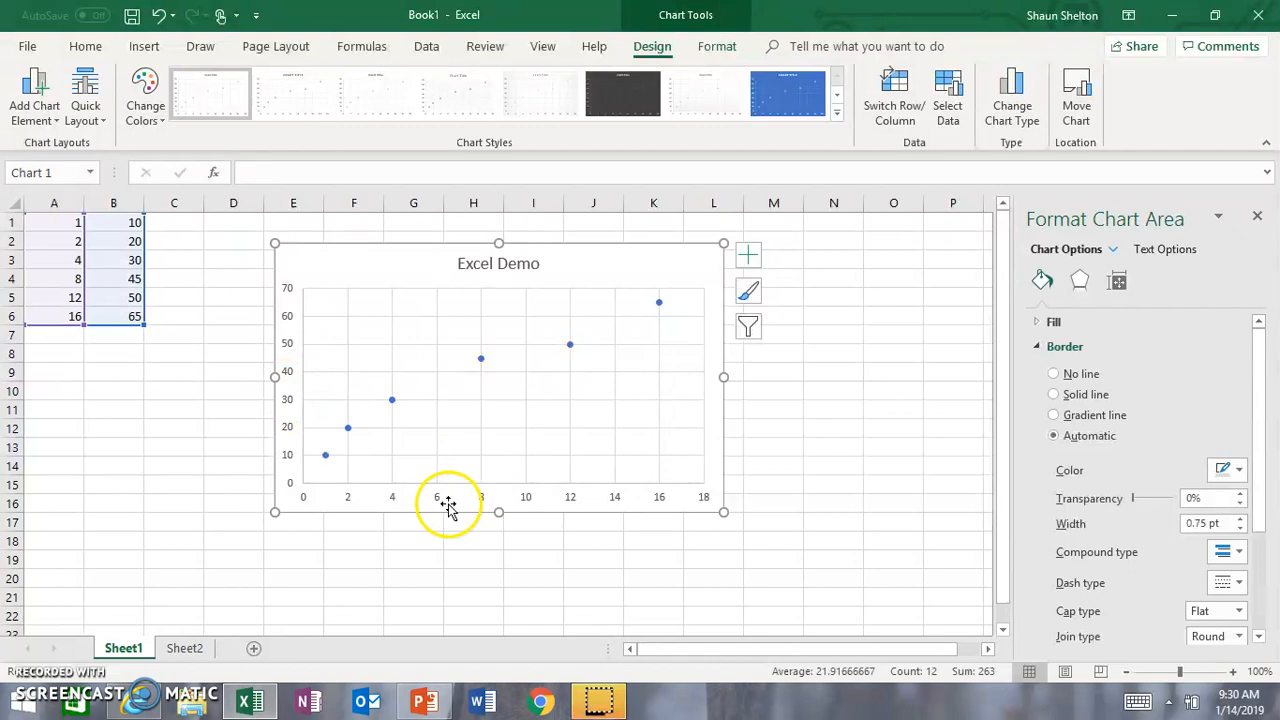
click(84, 117)
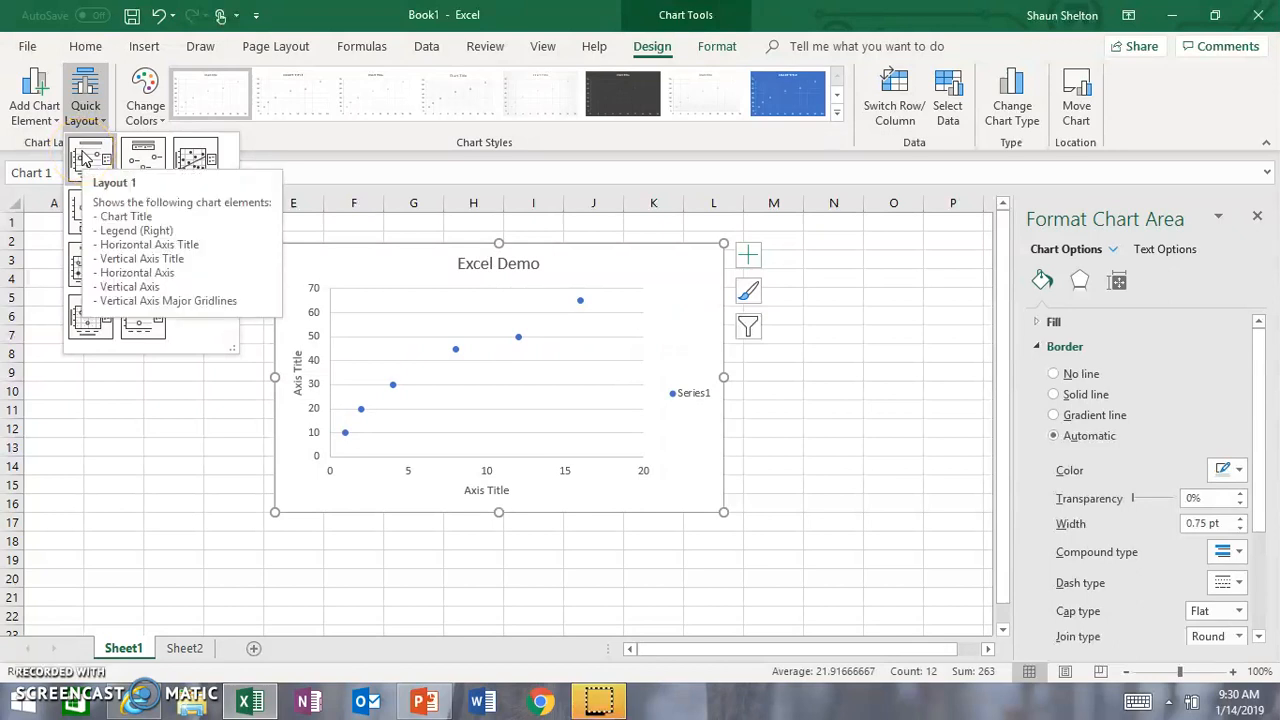
click(84, 157)
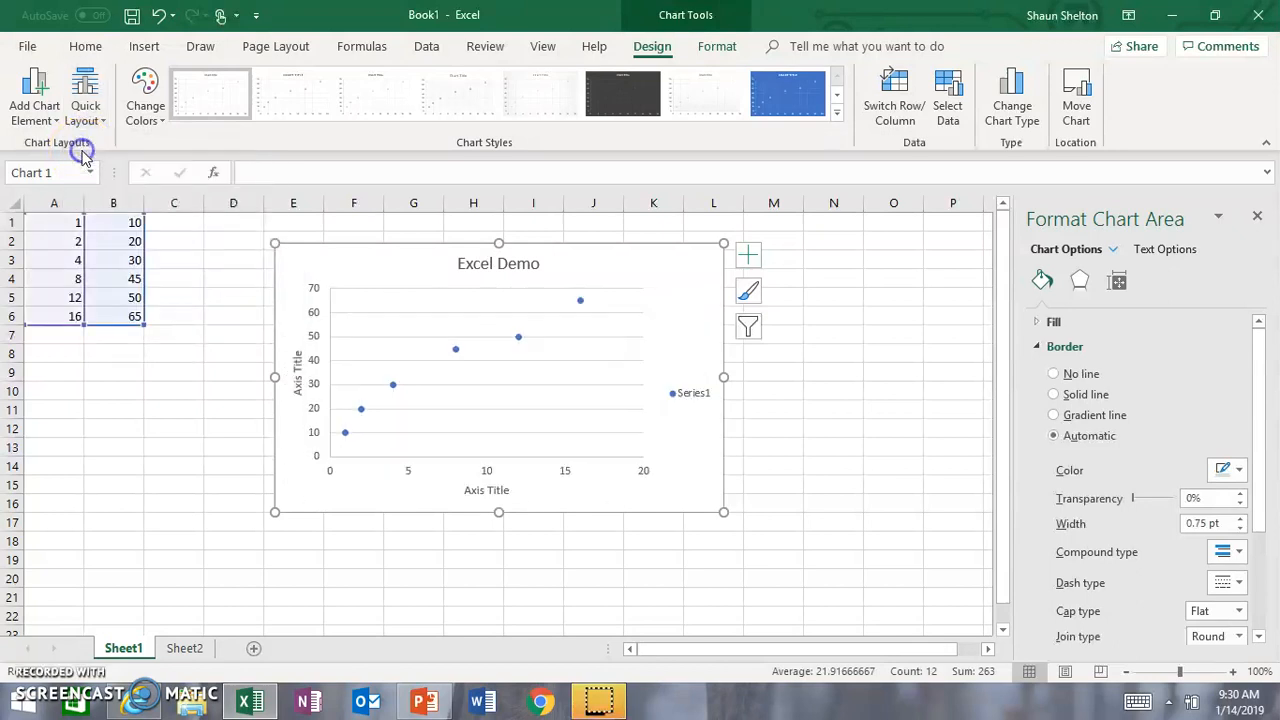
click(690, 392)
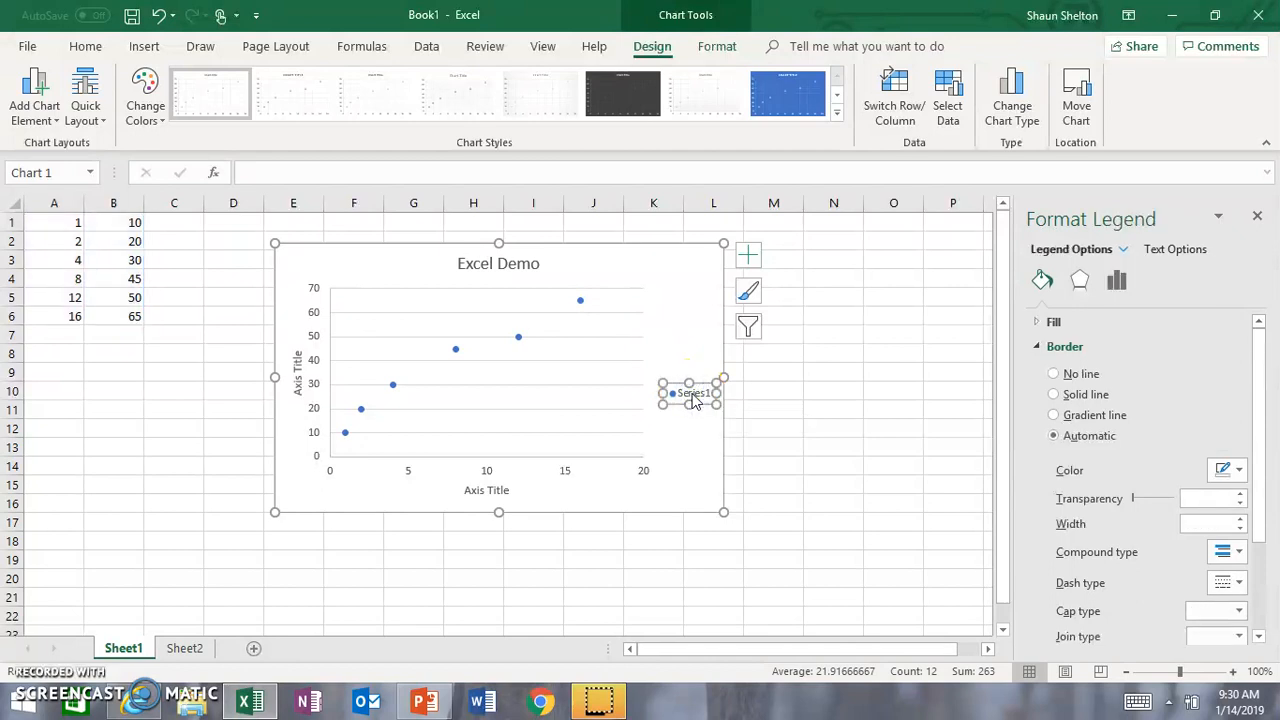
key(Delete)
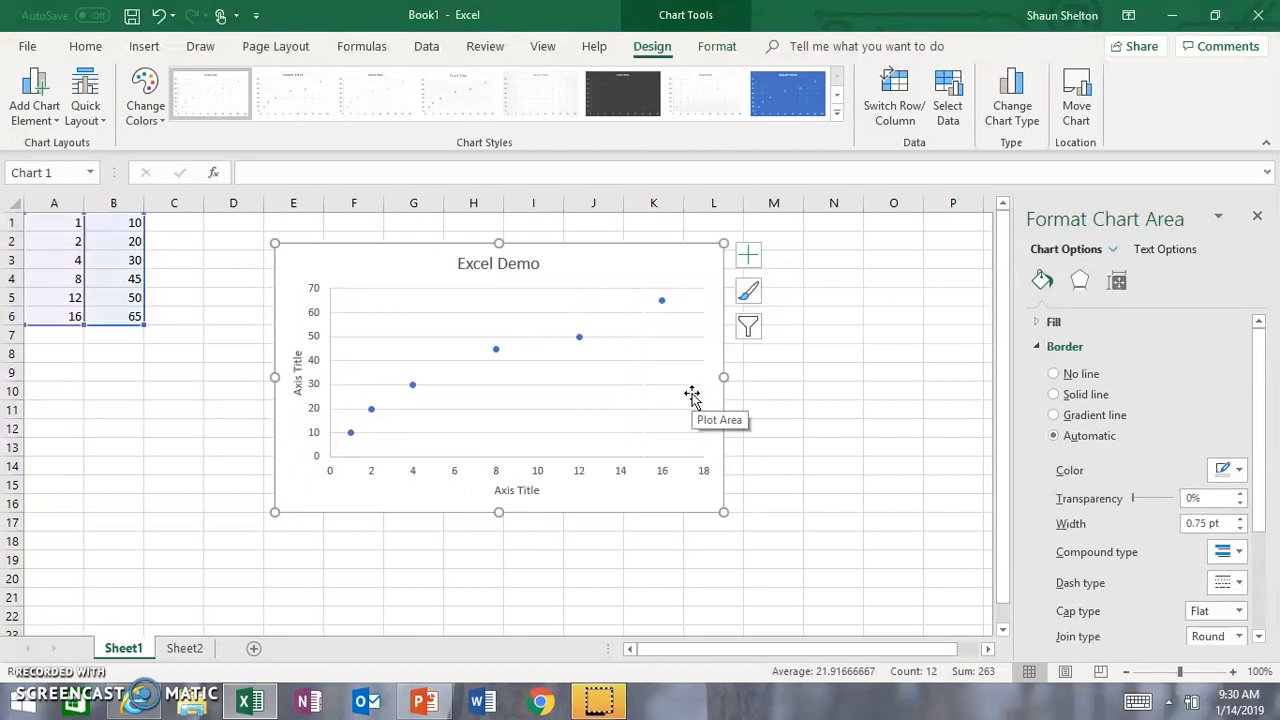
click(299, 381)
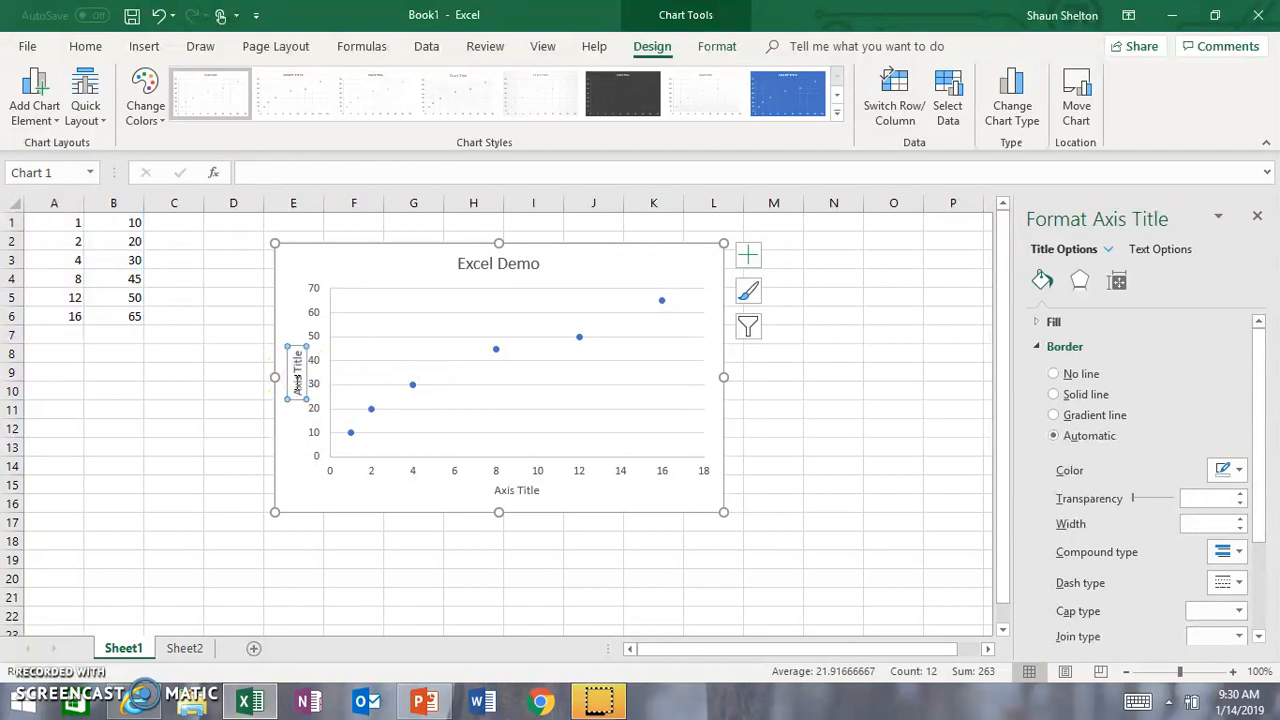
click(501, 489)
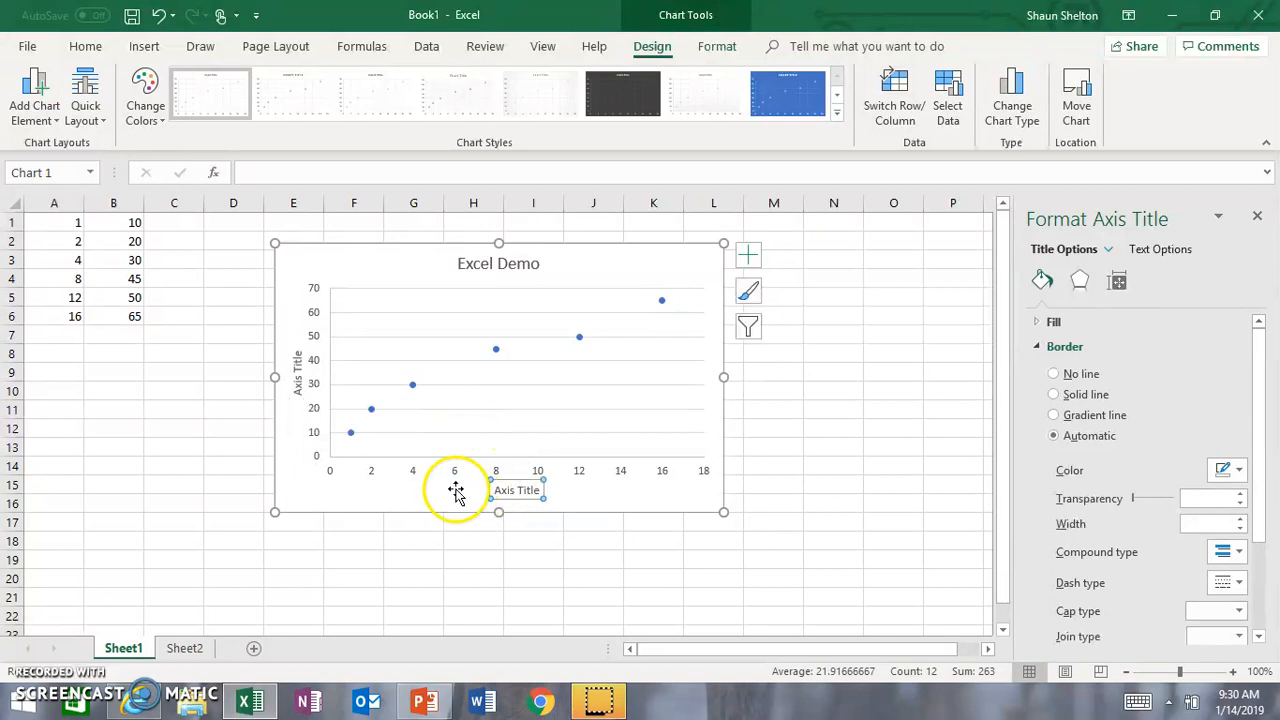
click(453, 491)
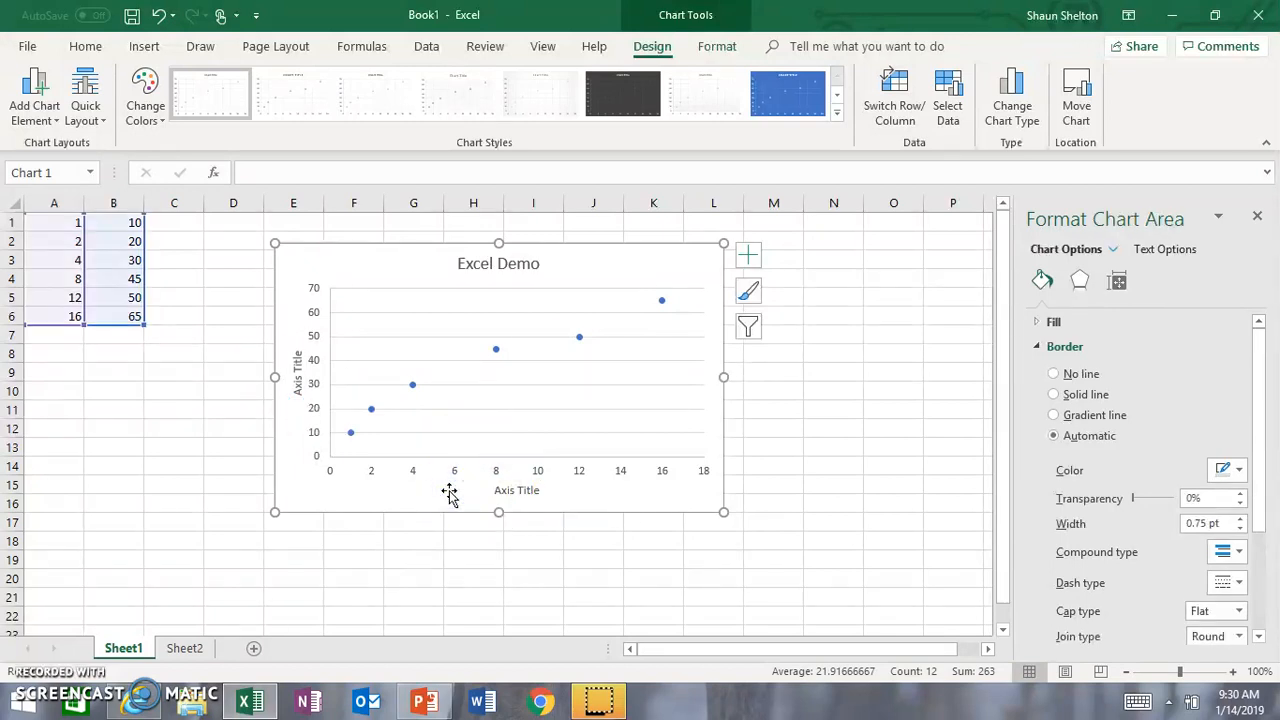
Step: Add a linear trendline to the data series in the Excel Demo scatter chart
click(366, 436)
click(351, 432)
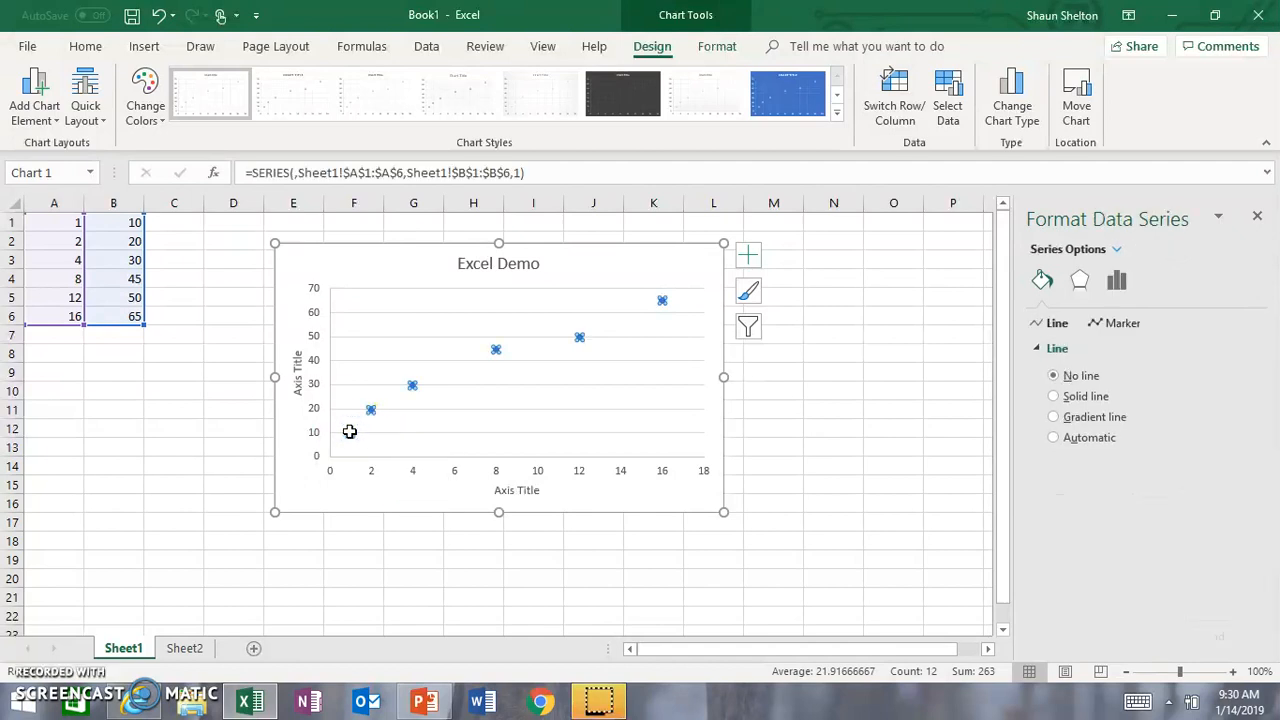
right_click(351, 435)
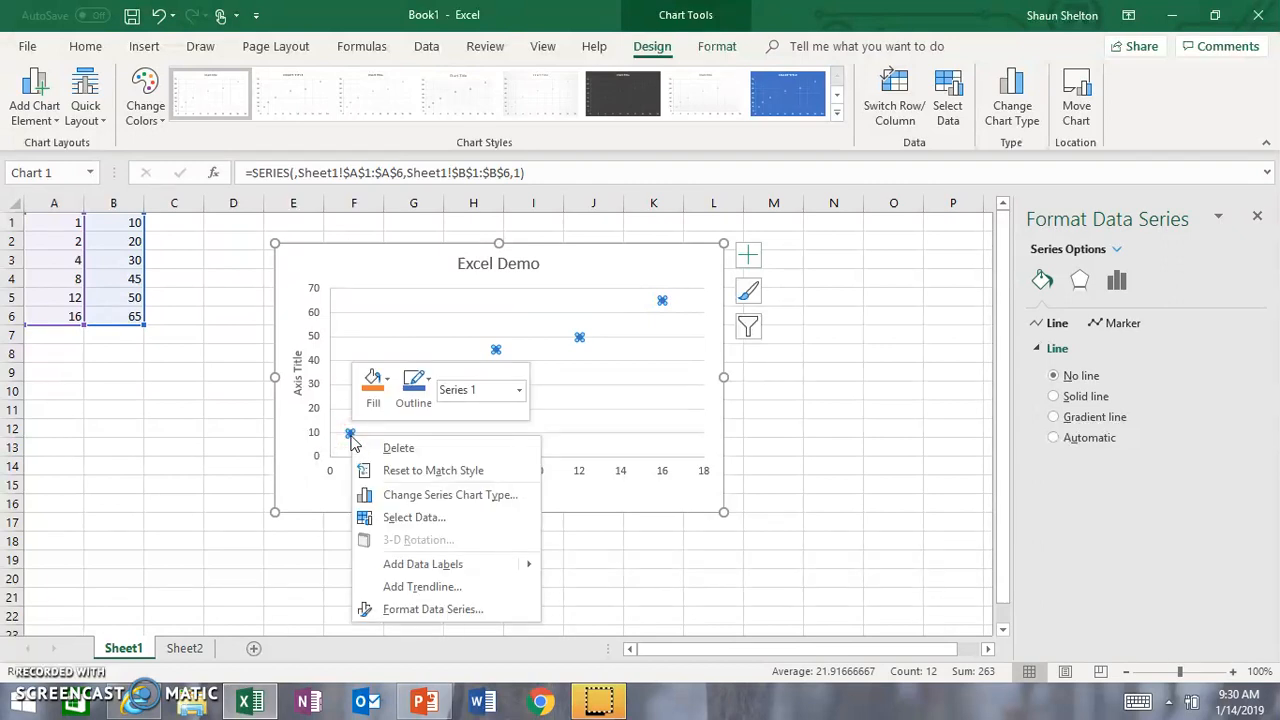
click(396, 587)
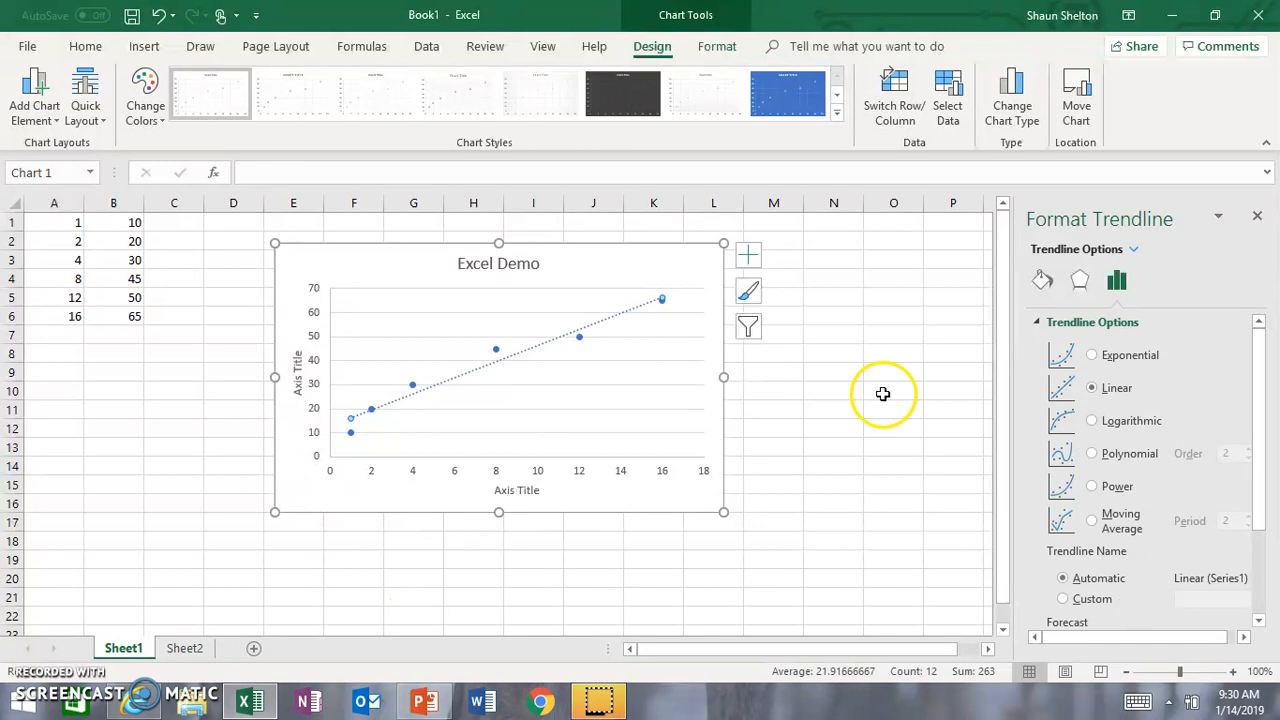
click(1115, 427)
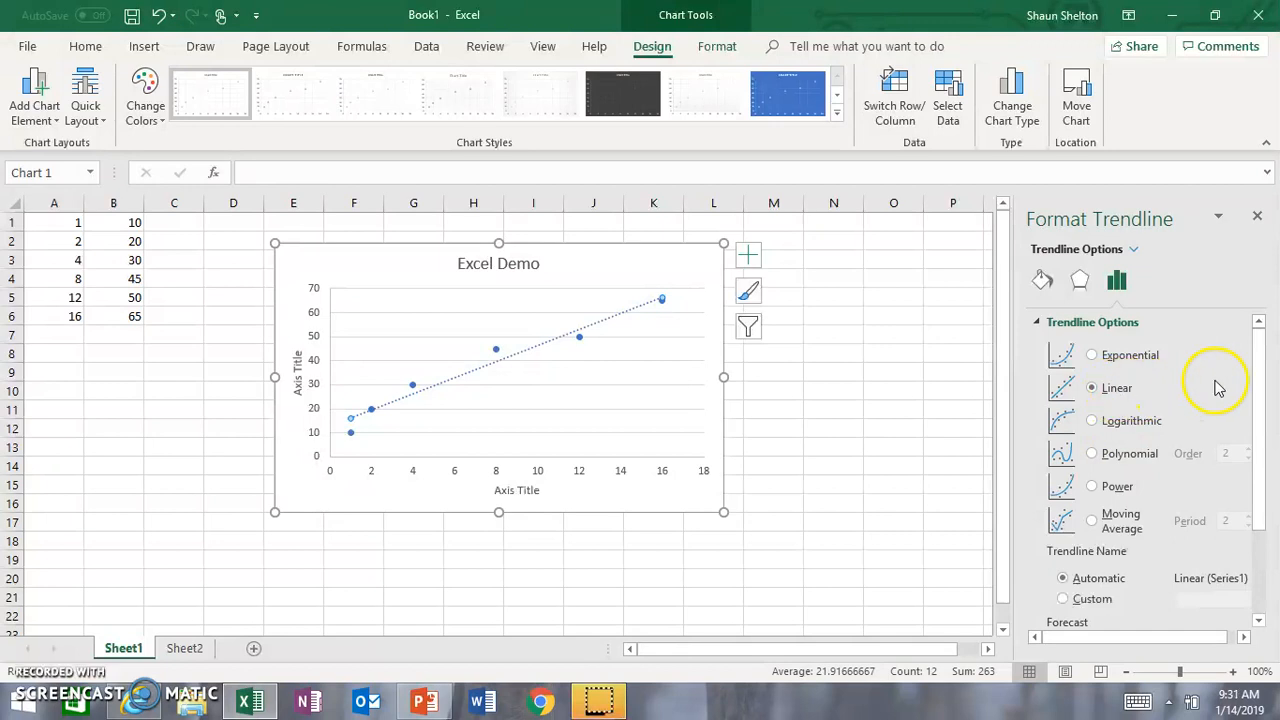
Step: Display the trendline's equation and R-squared value on the chart
drag(1263, 388, 1247, 560)
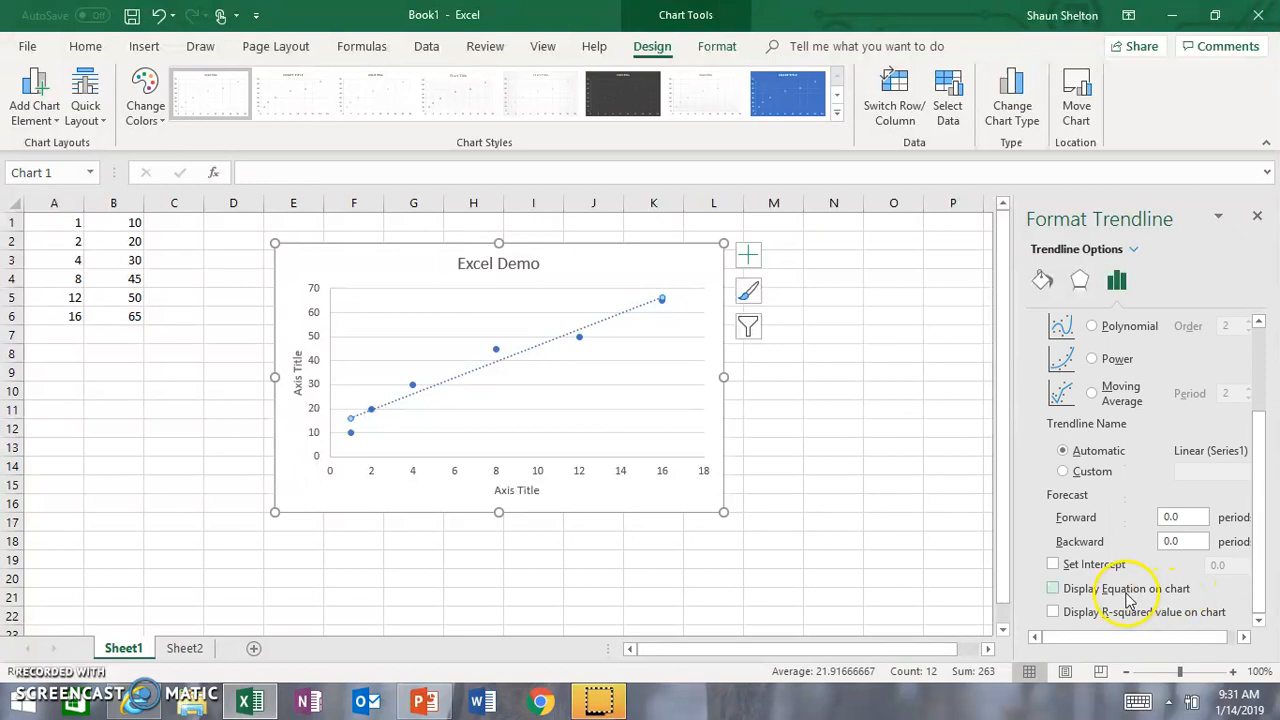
click(1055, 590)
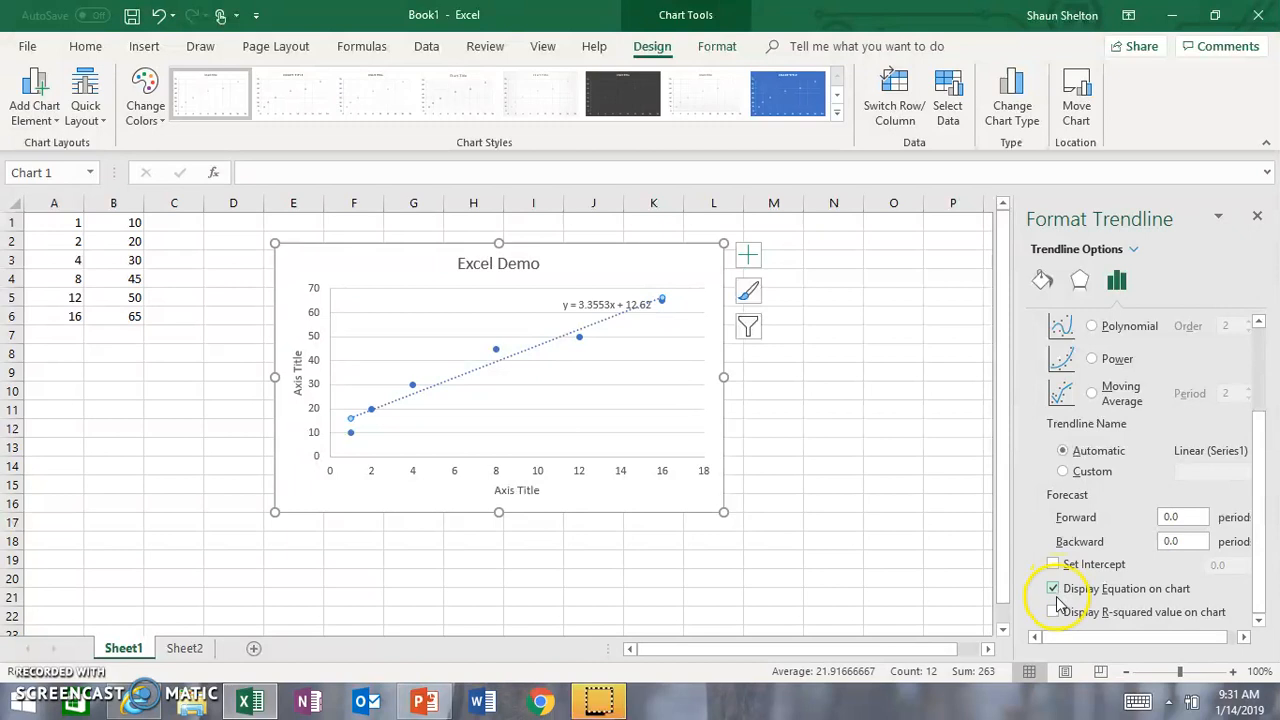
click(1055, 614)
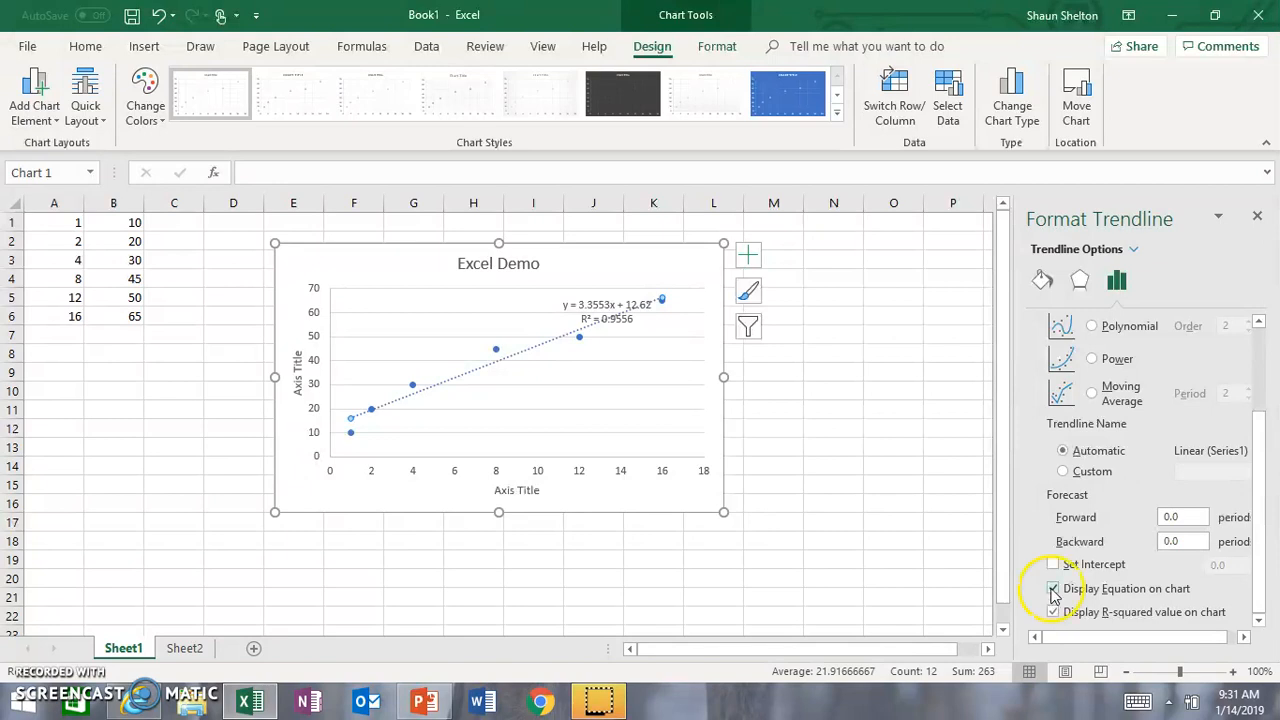
Step: Move the trendline equation label off the plotted data into the chart's upper-right corner and deselect the chart
click(589, 304)
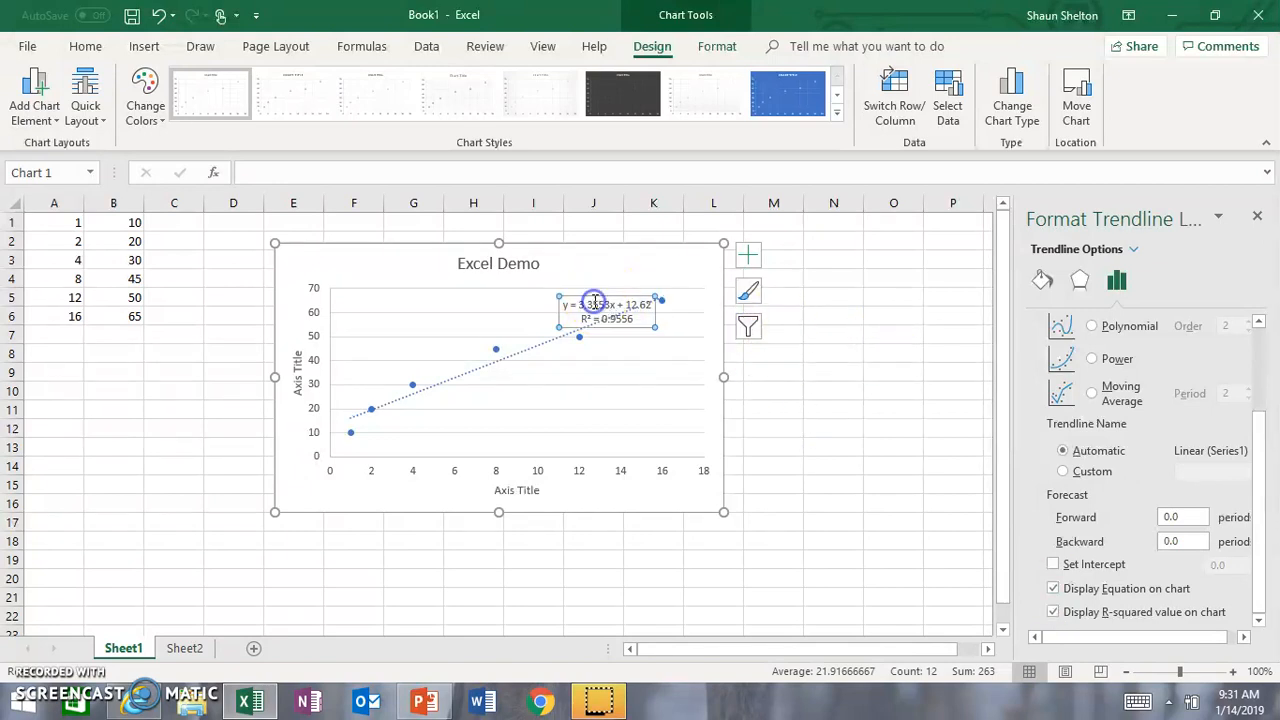
click(906, 432)
click(590, 304)
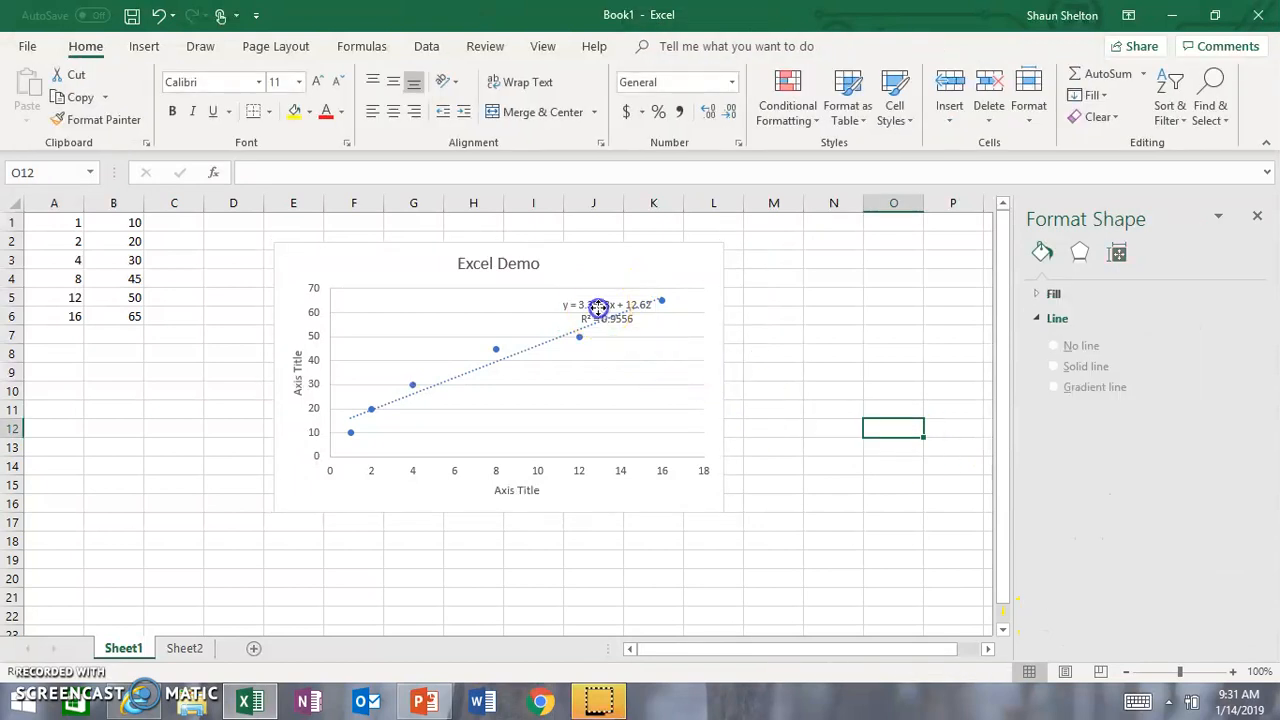
drag(589, 300, 671, 248)
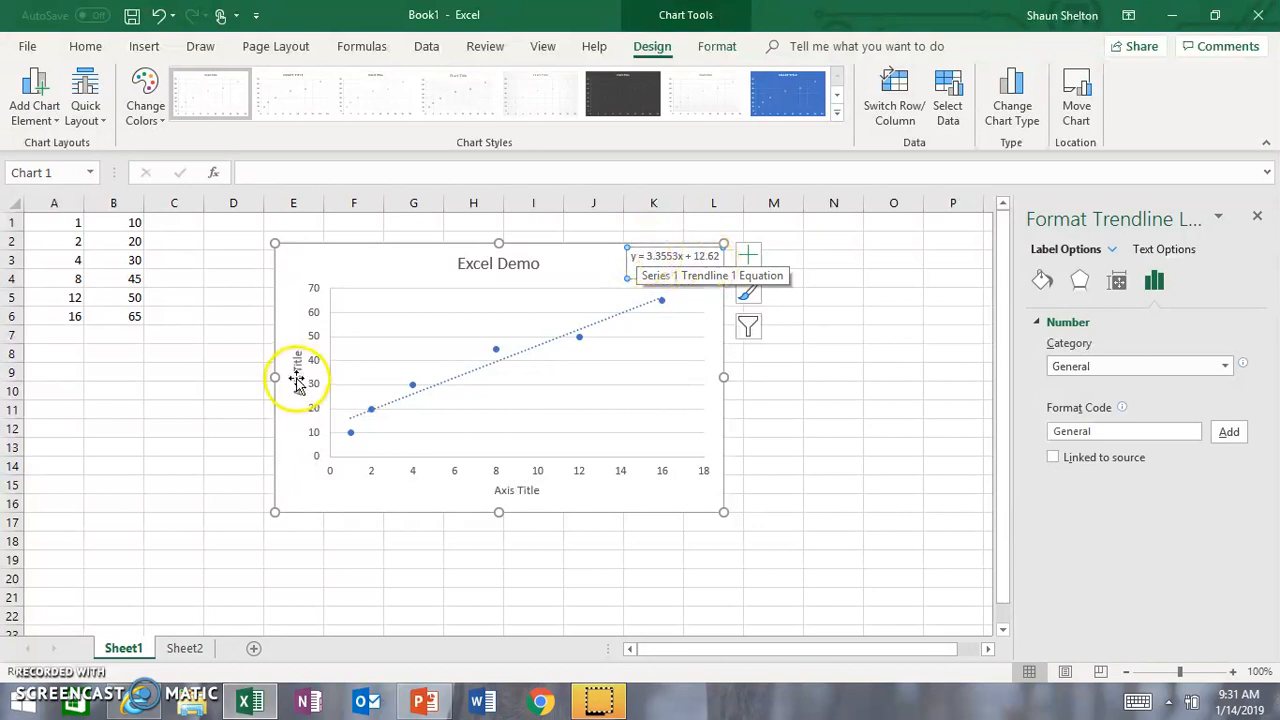
click(211, 406)
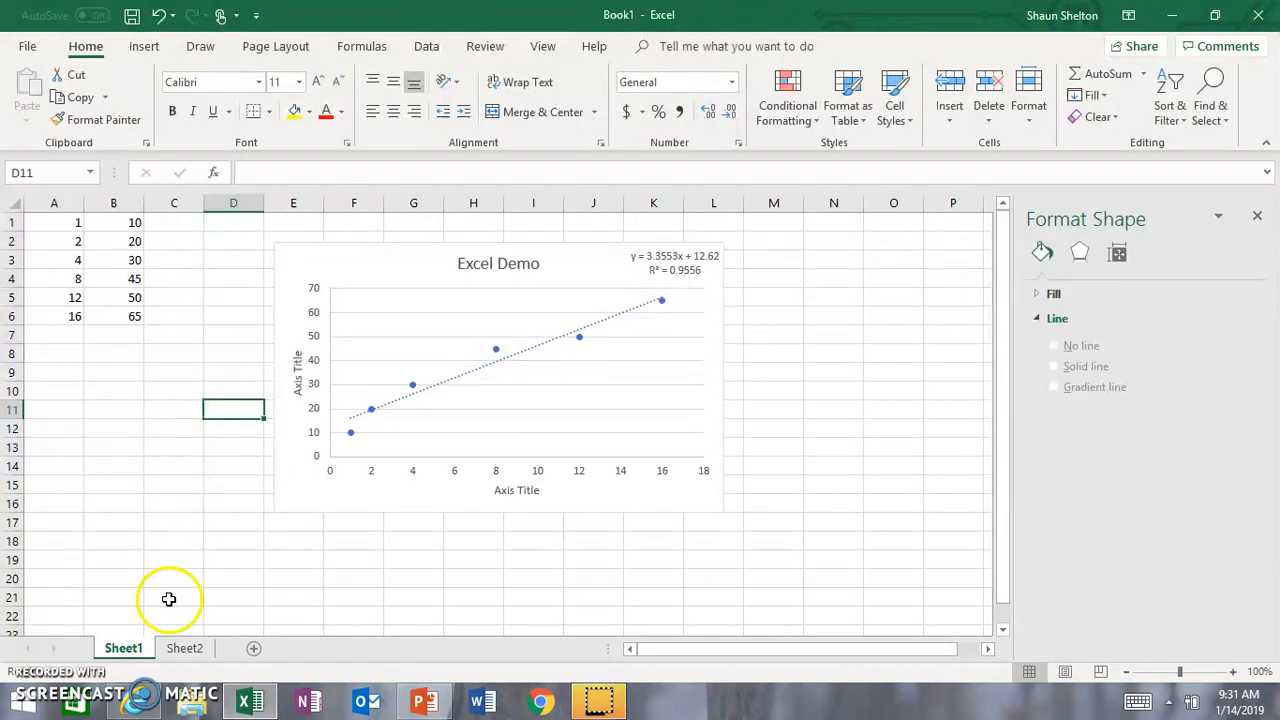
Step: Switch to Sheet2 and review the T (K), P (torr) and 1/T column headings
click(198, 651)
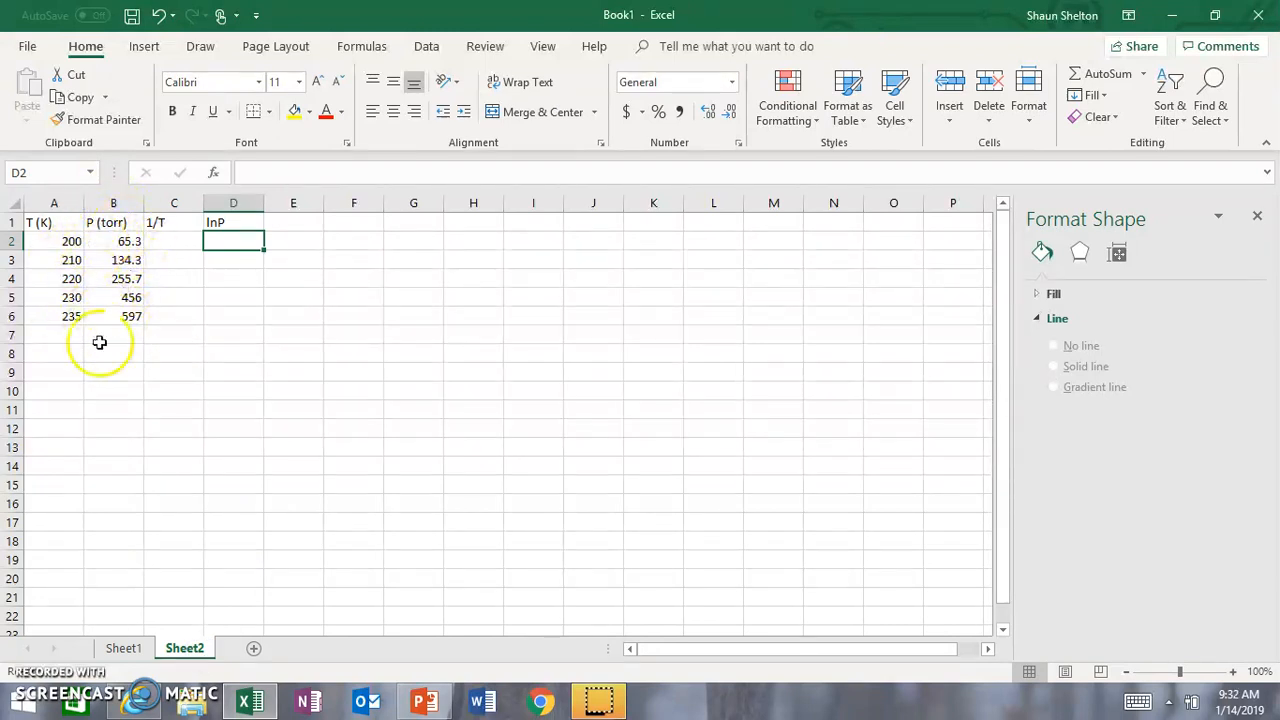
click(157, 404)
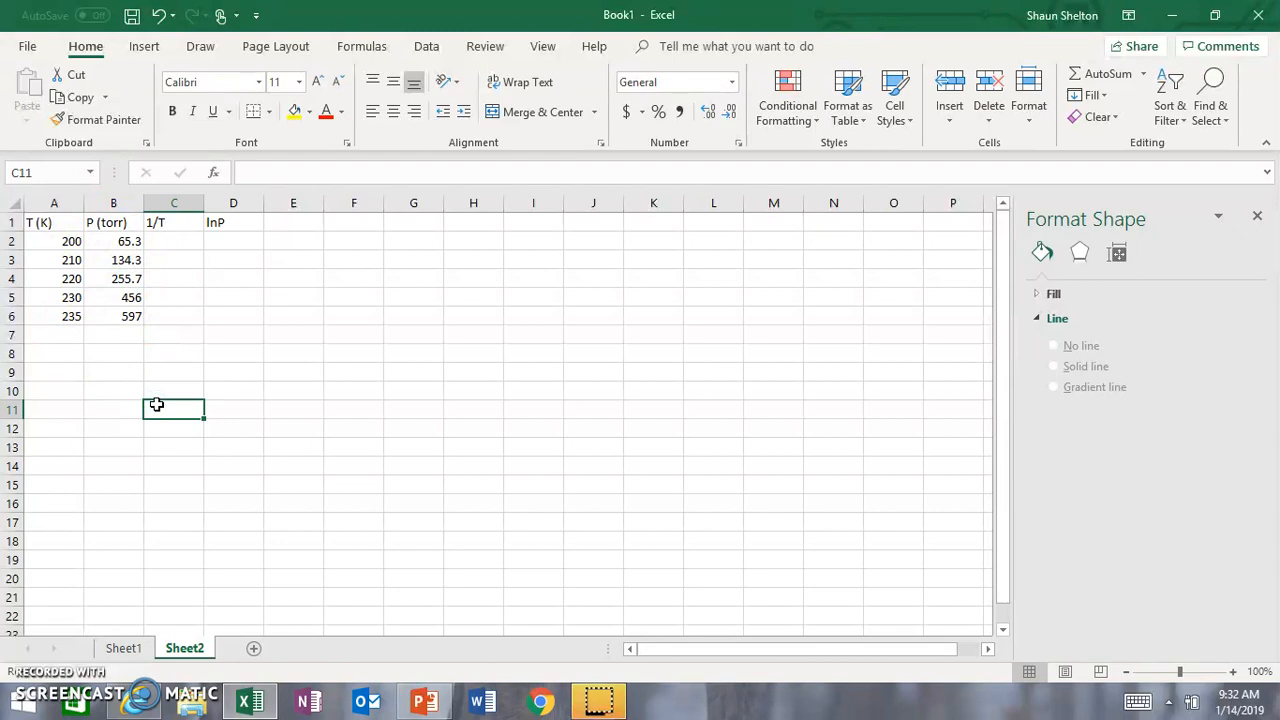
click(182, 245)
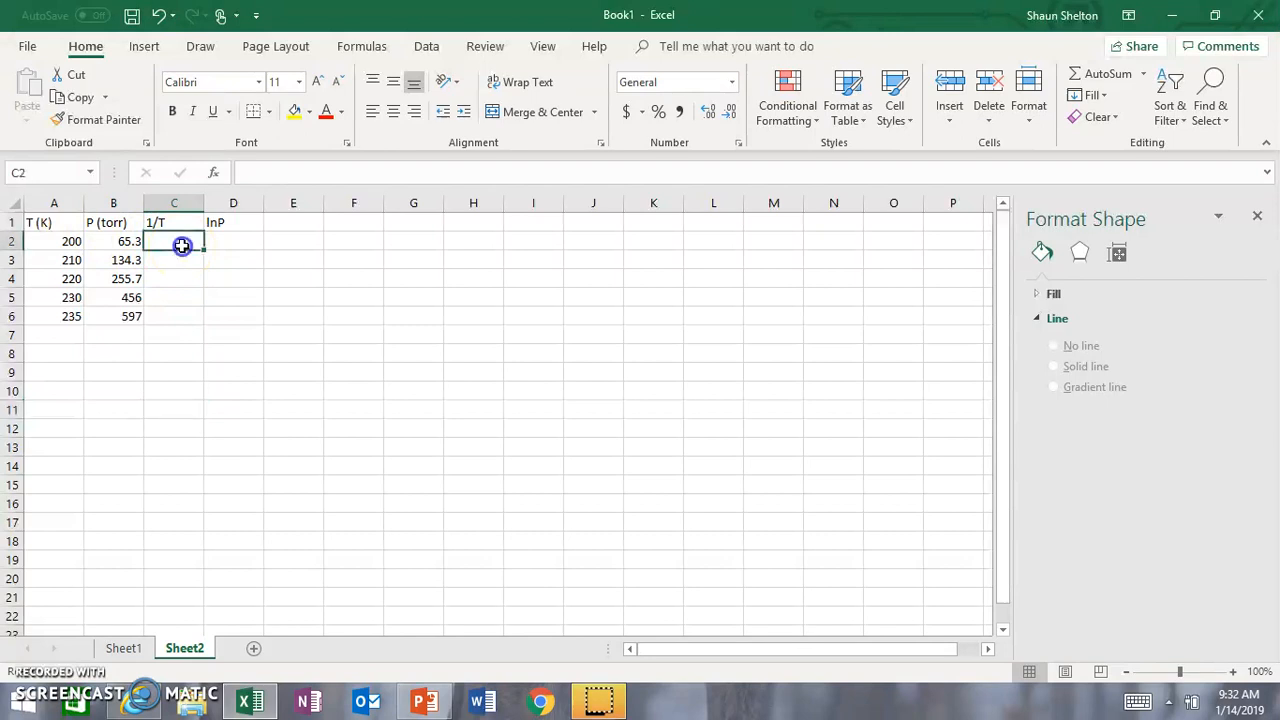
click(174, 224)
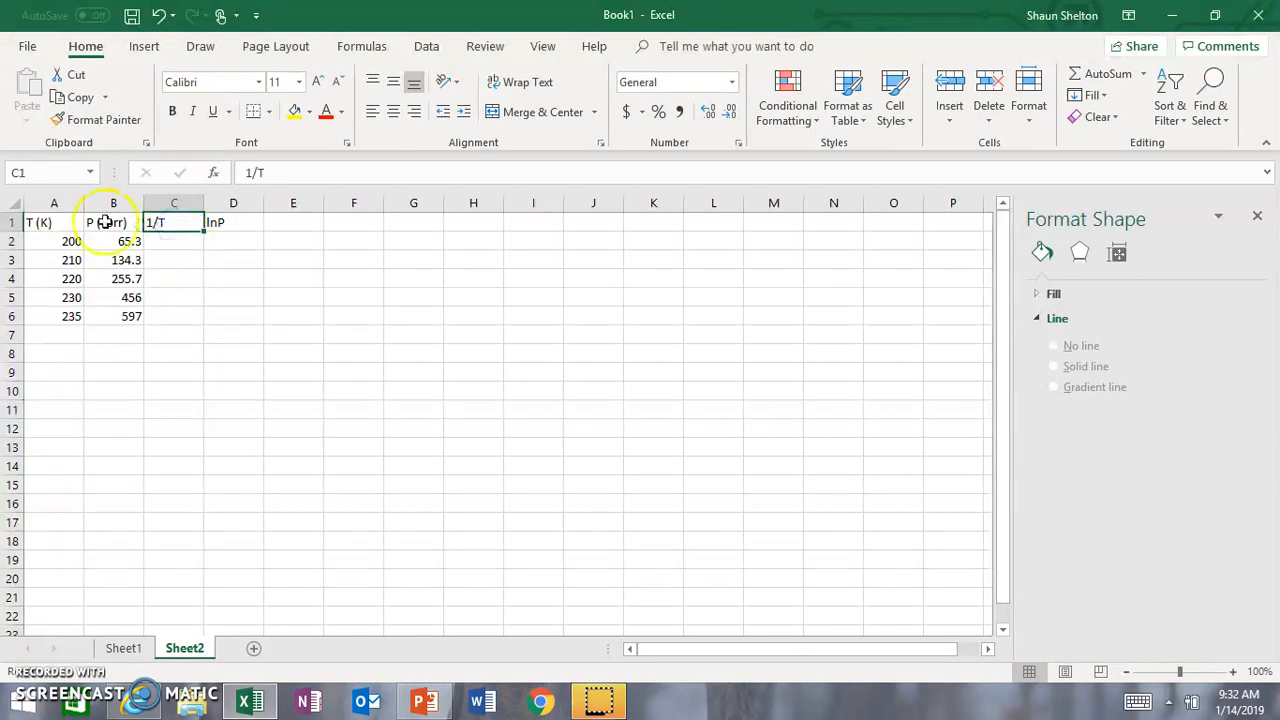
click(67, 221)
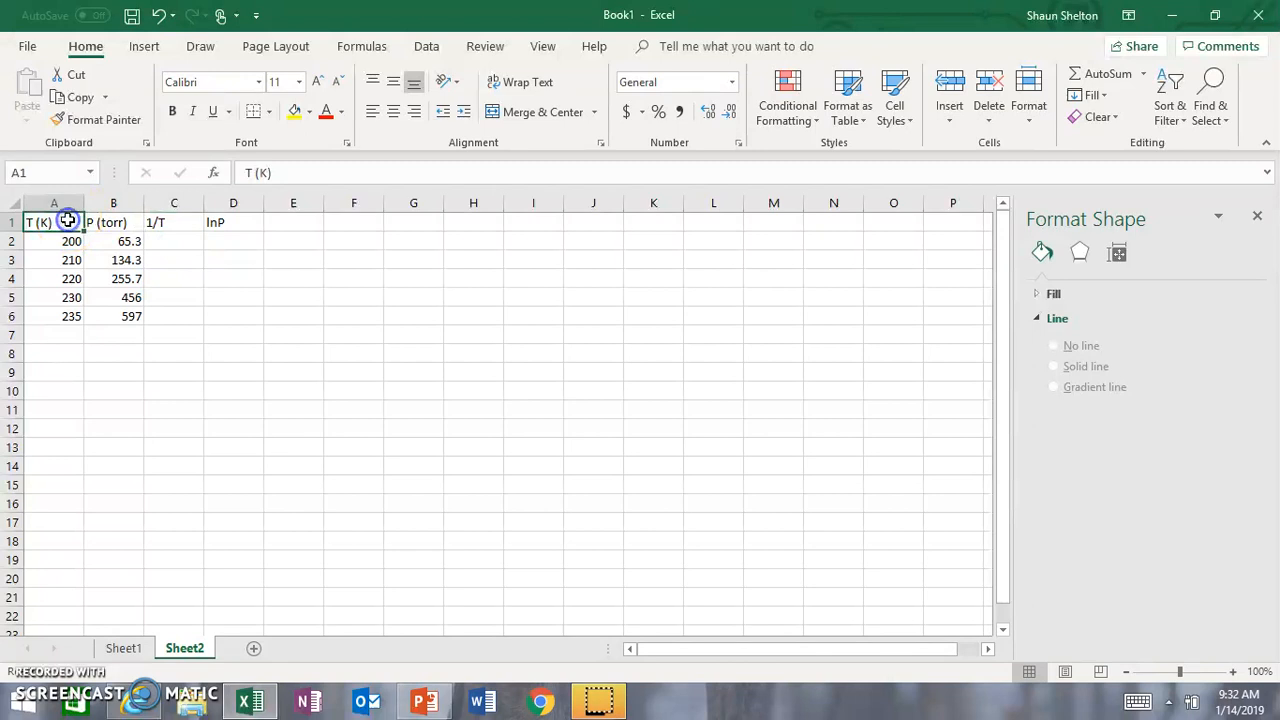
click(114, 226)
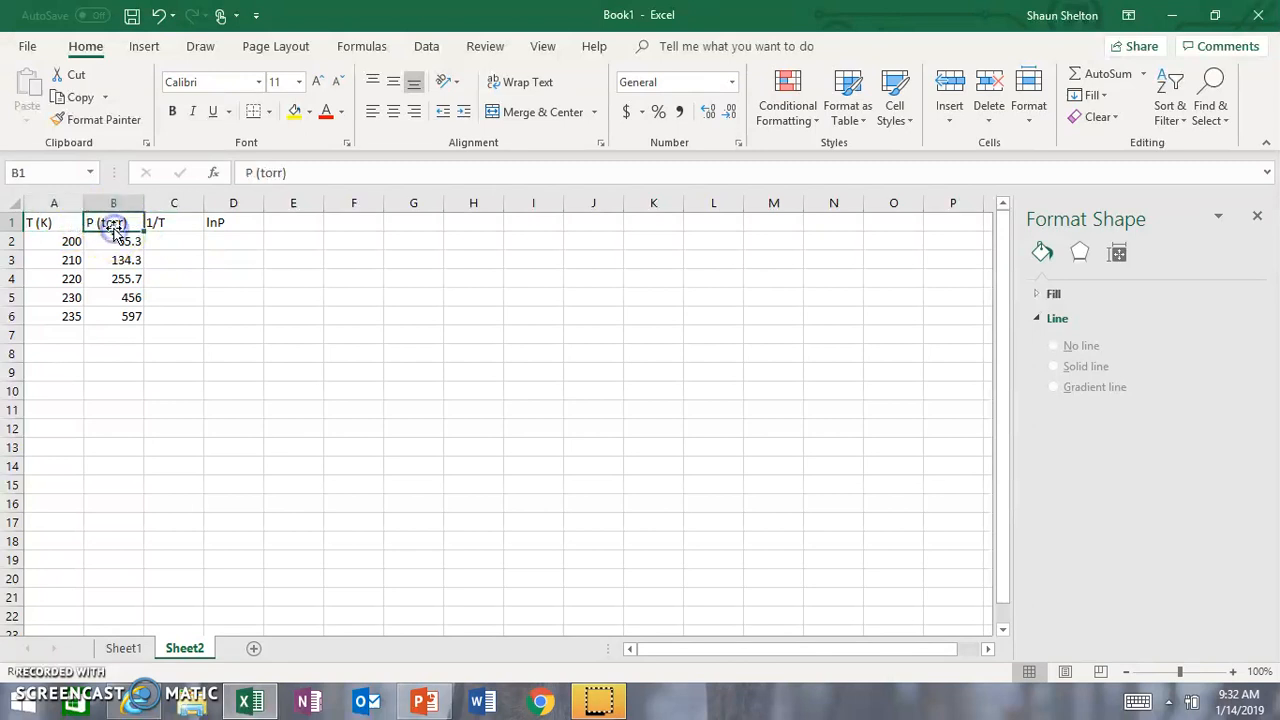
click(175, 226)
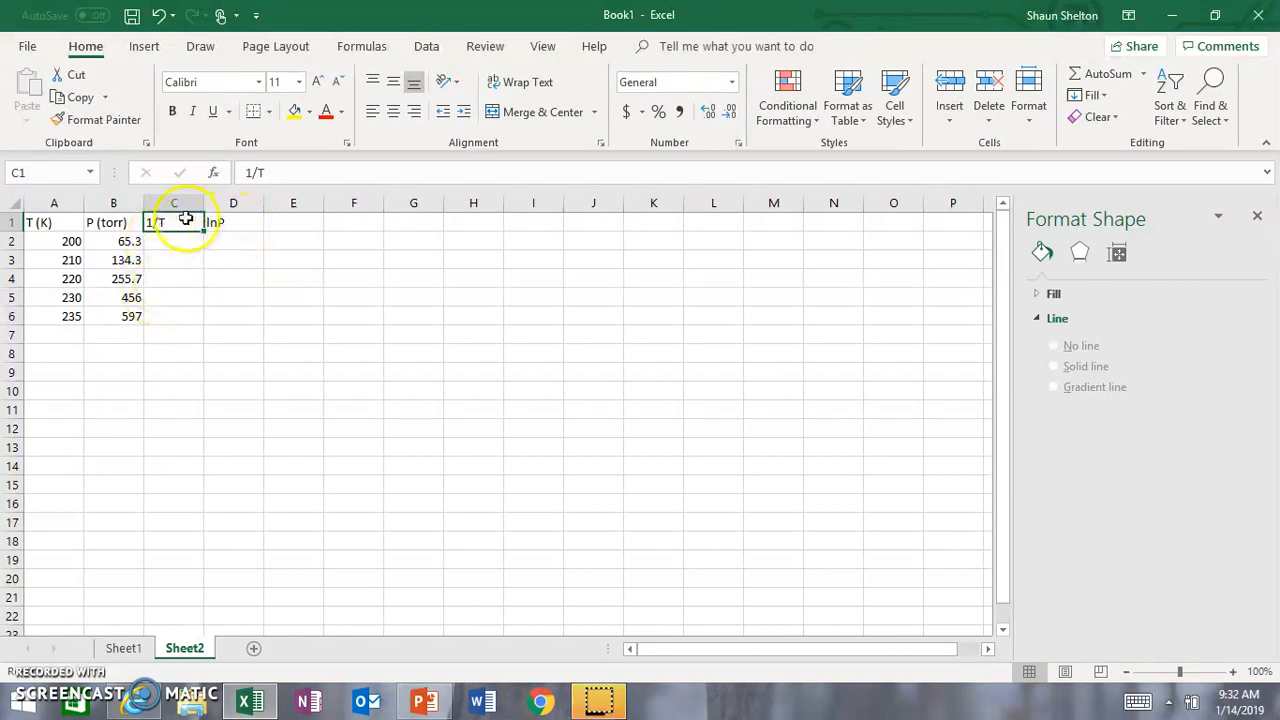
Step: Enter the formula =1/A2 in cell C2 under the 1/T heading
click(175, 236)
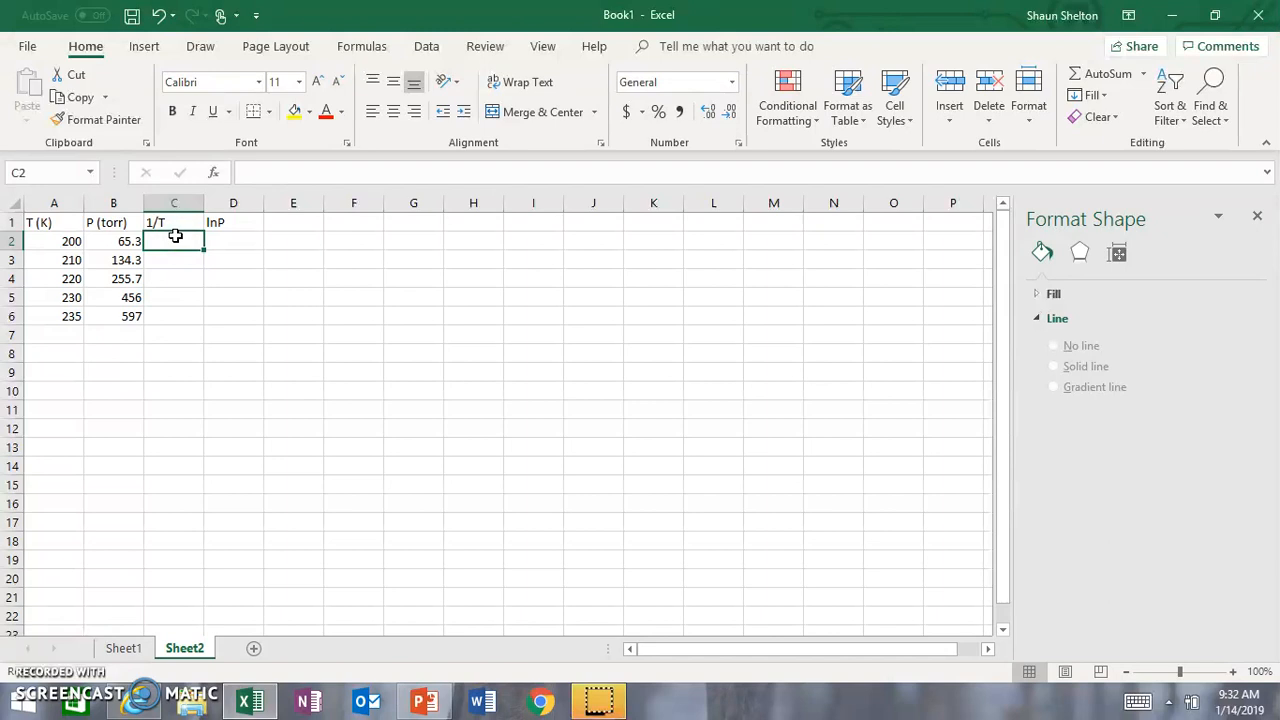
click(165, 243)
text(=)
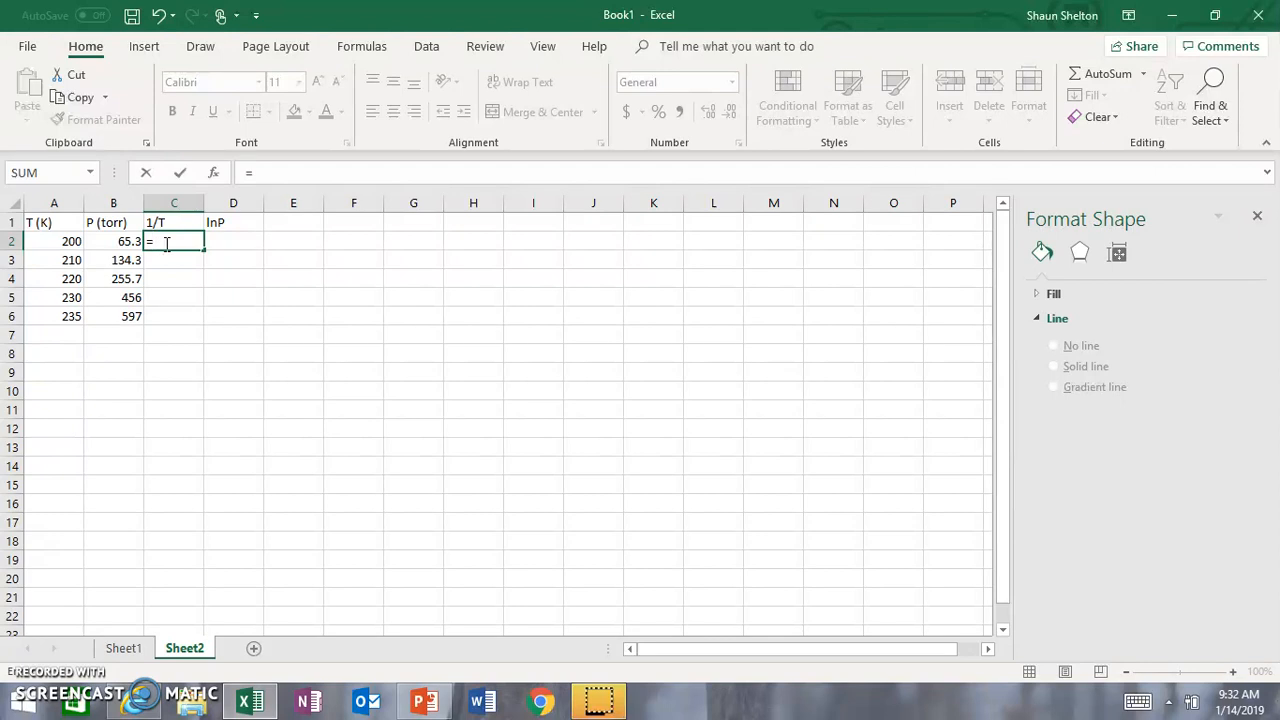
text(1/)
click(72, 241)
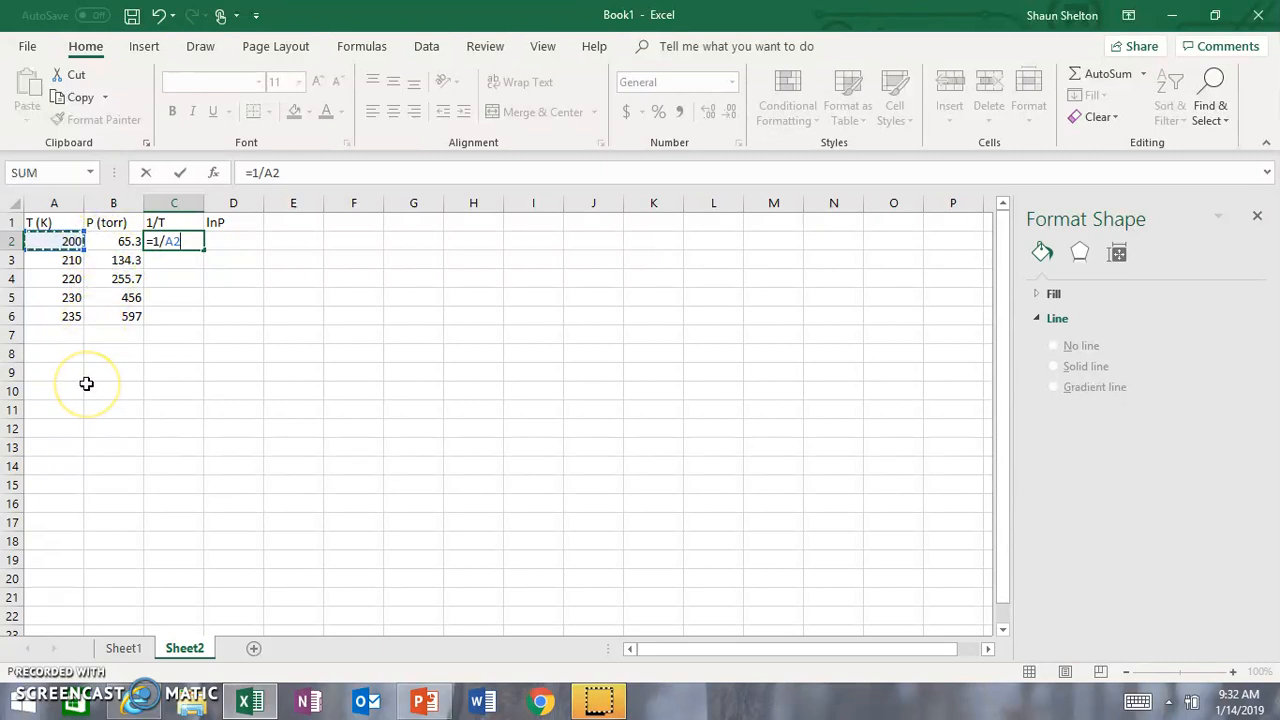
key(Return)
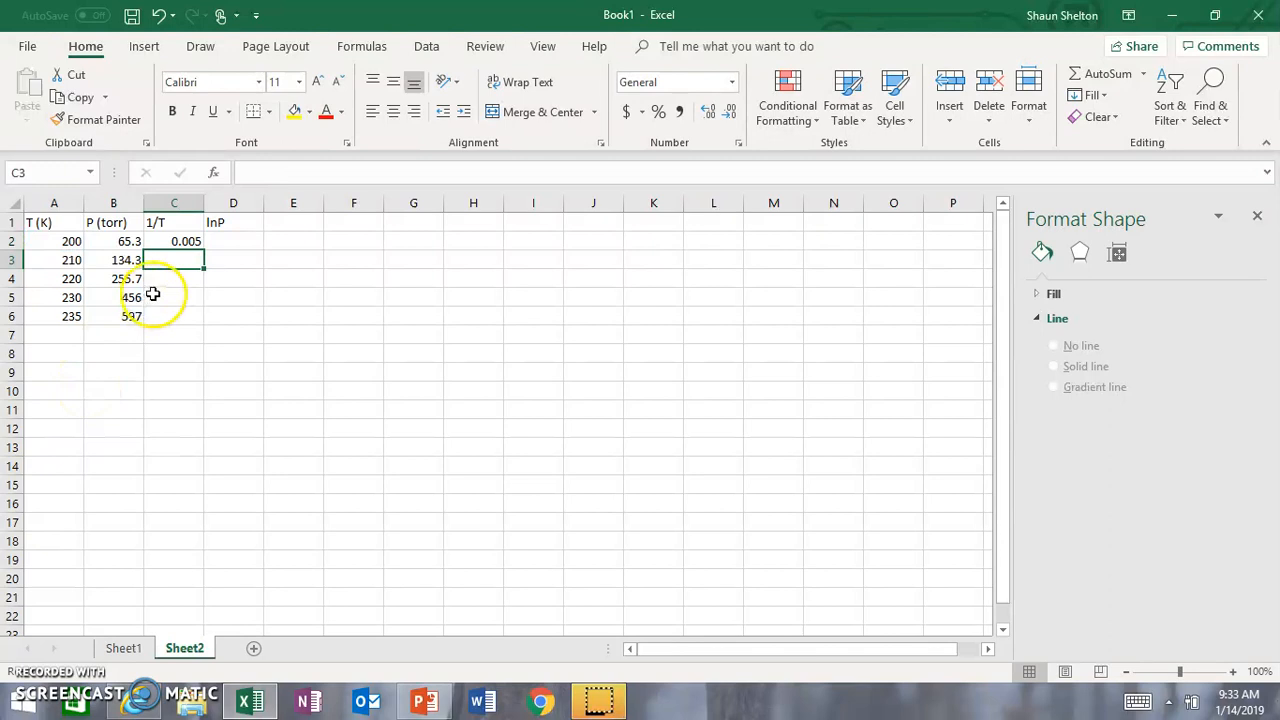
Step: Fill the 1/T formula from C2 down through C6
click(177, 241)
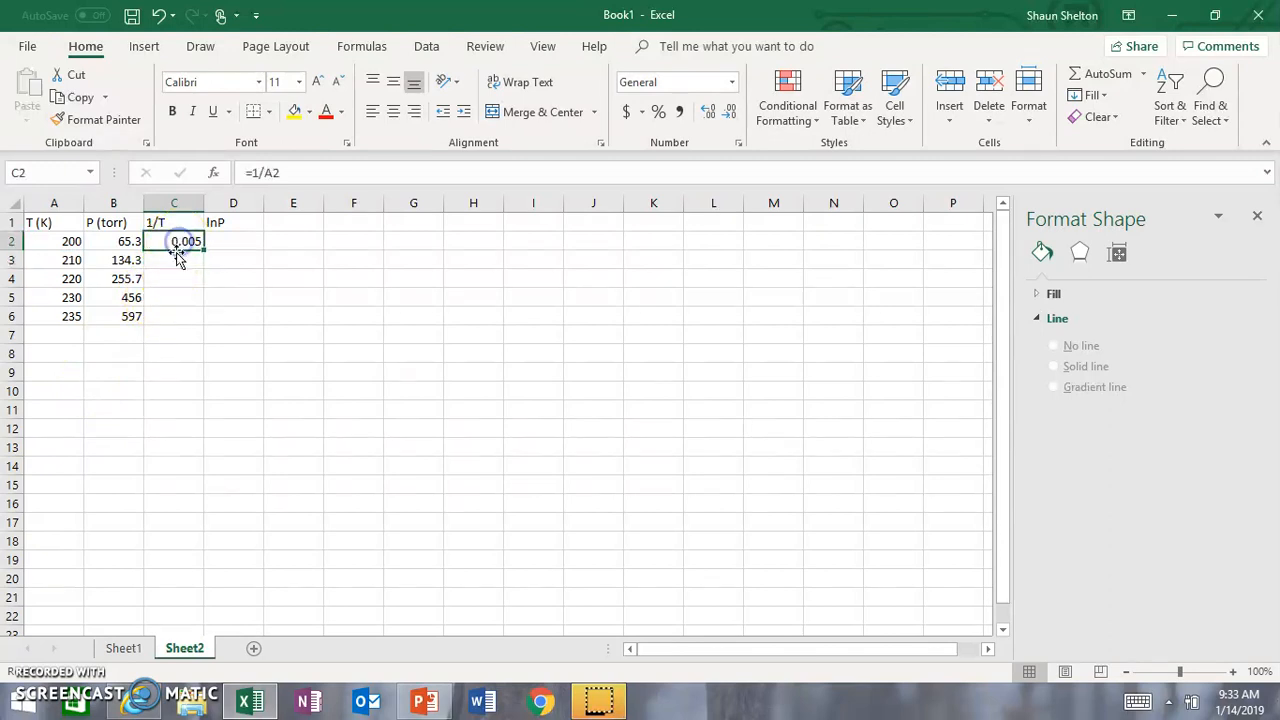
click(181, 260)
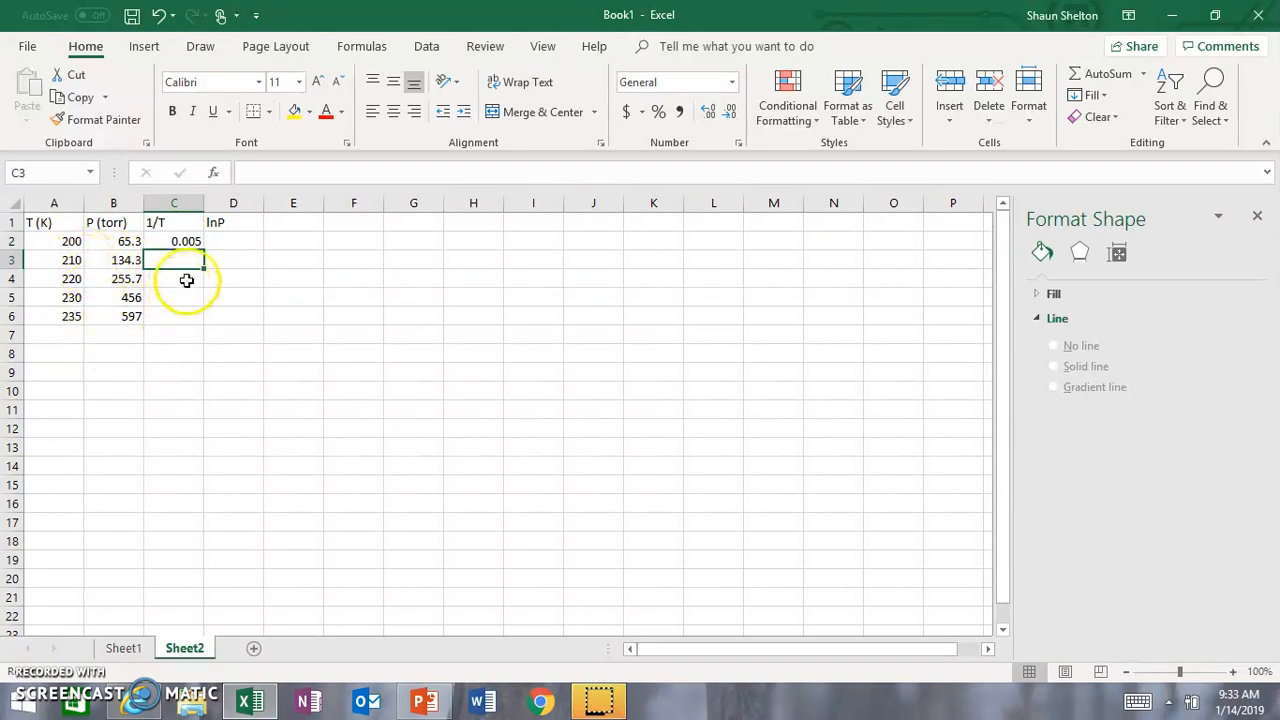
click(185, 244)
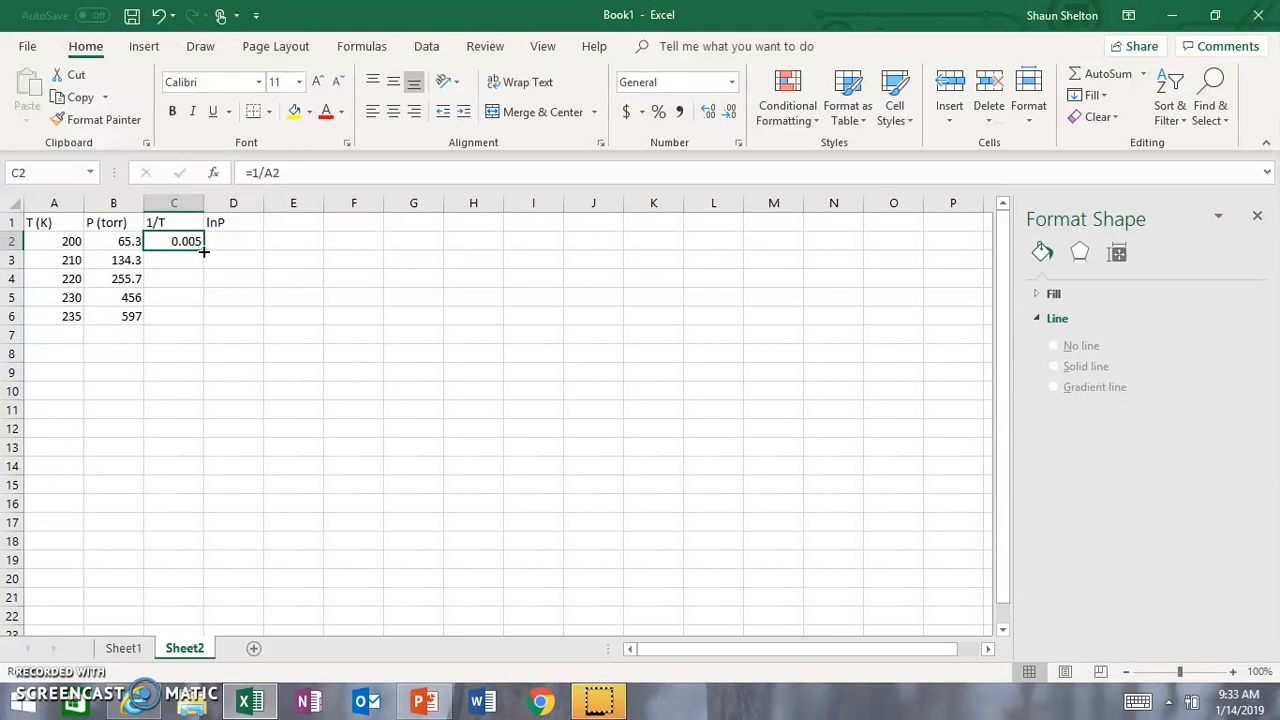
double_click(203, 252)
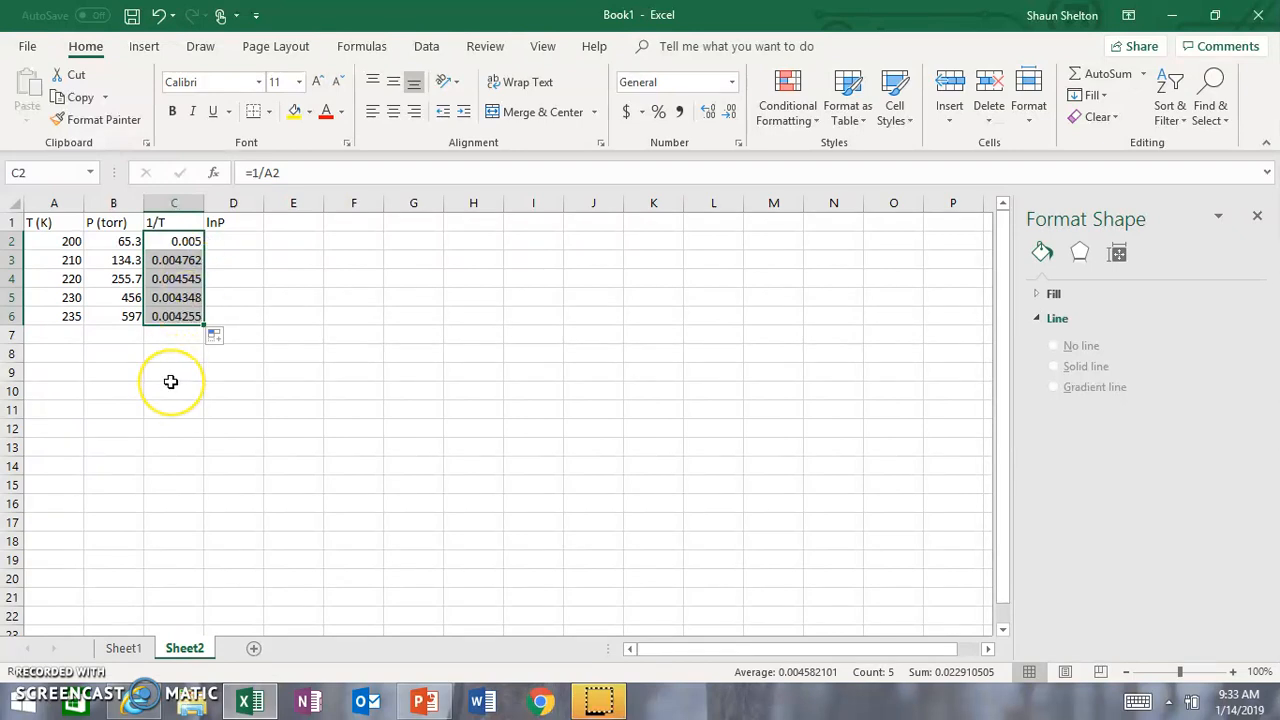
click(174, 338)
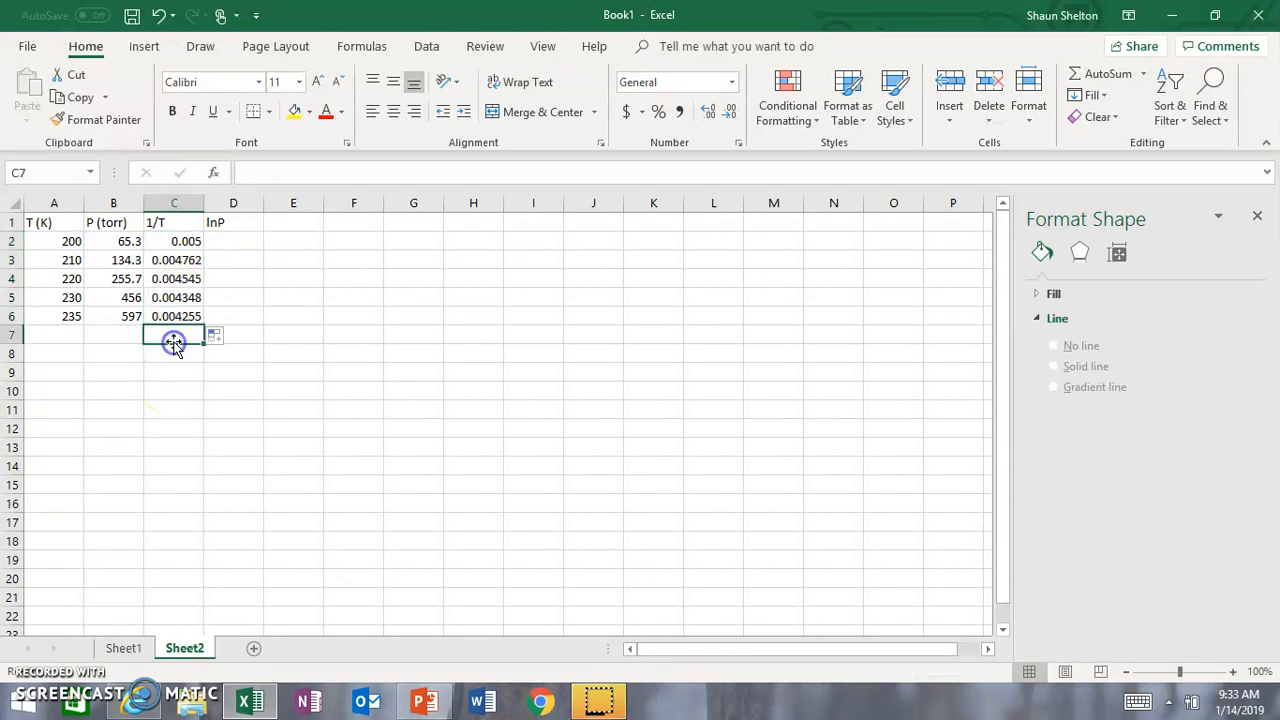
Step: Check which temperature cell the copied formula in C4 refers to
click(172, 277)
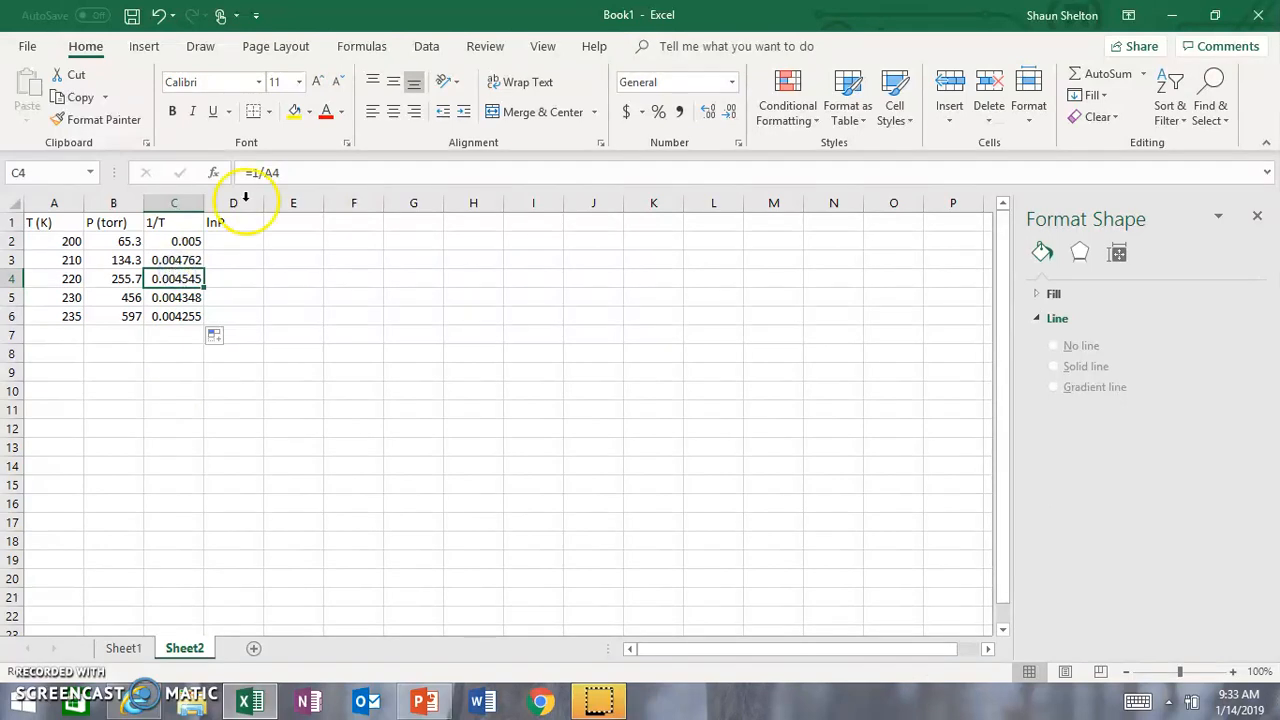
click(282, 173)
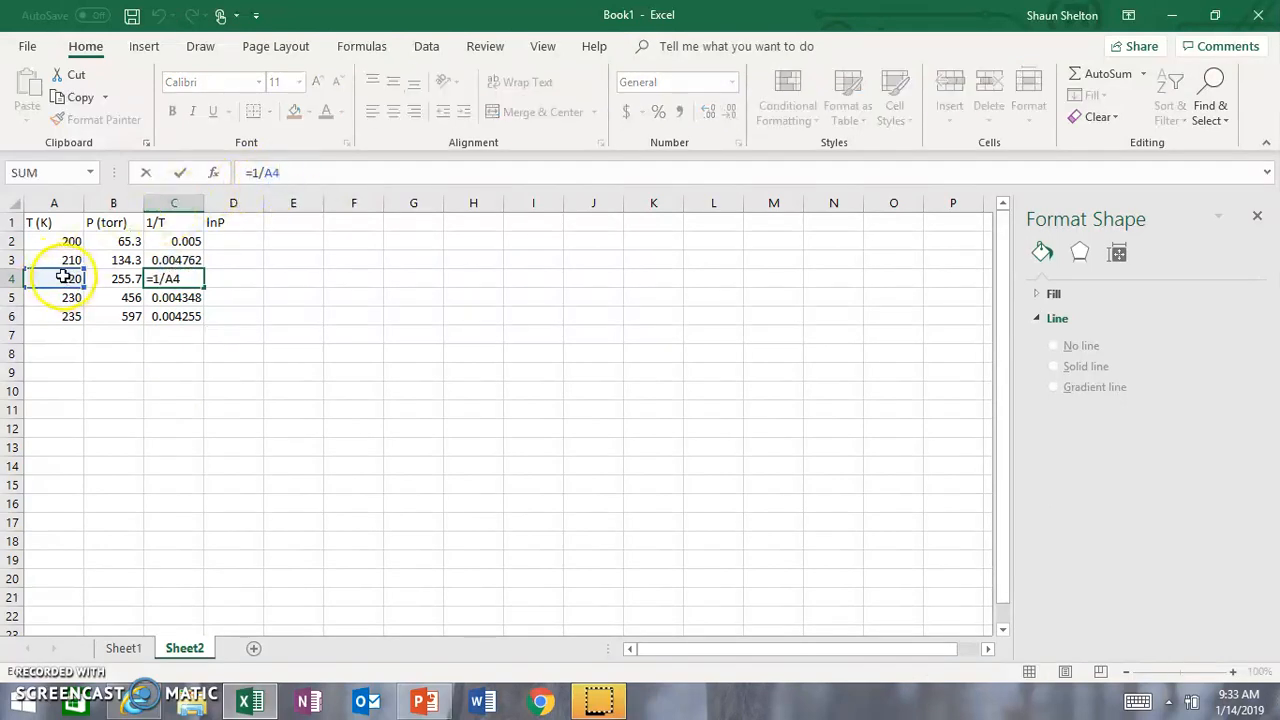
key(Return)
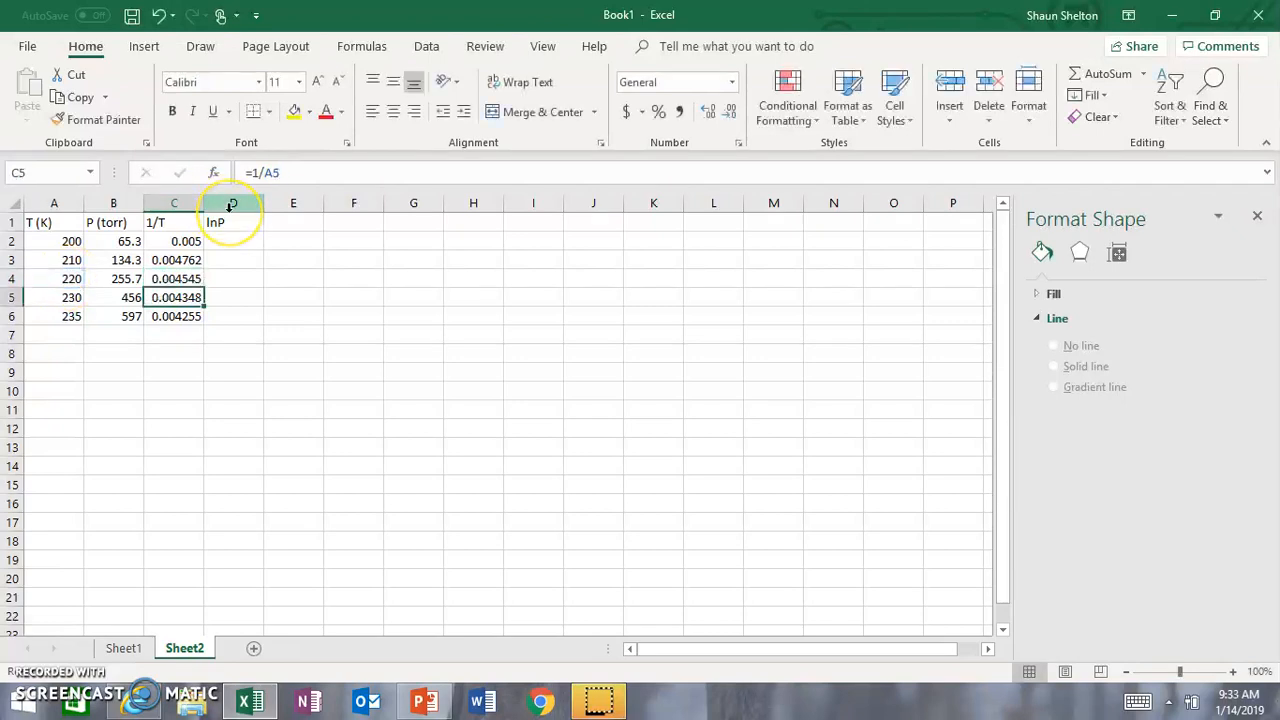
Step: Enter the formula =LN(B2) in cell D2 under the lnP heading
key(Right)
key(Up)
key(Up)
key(Up)
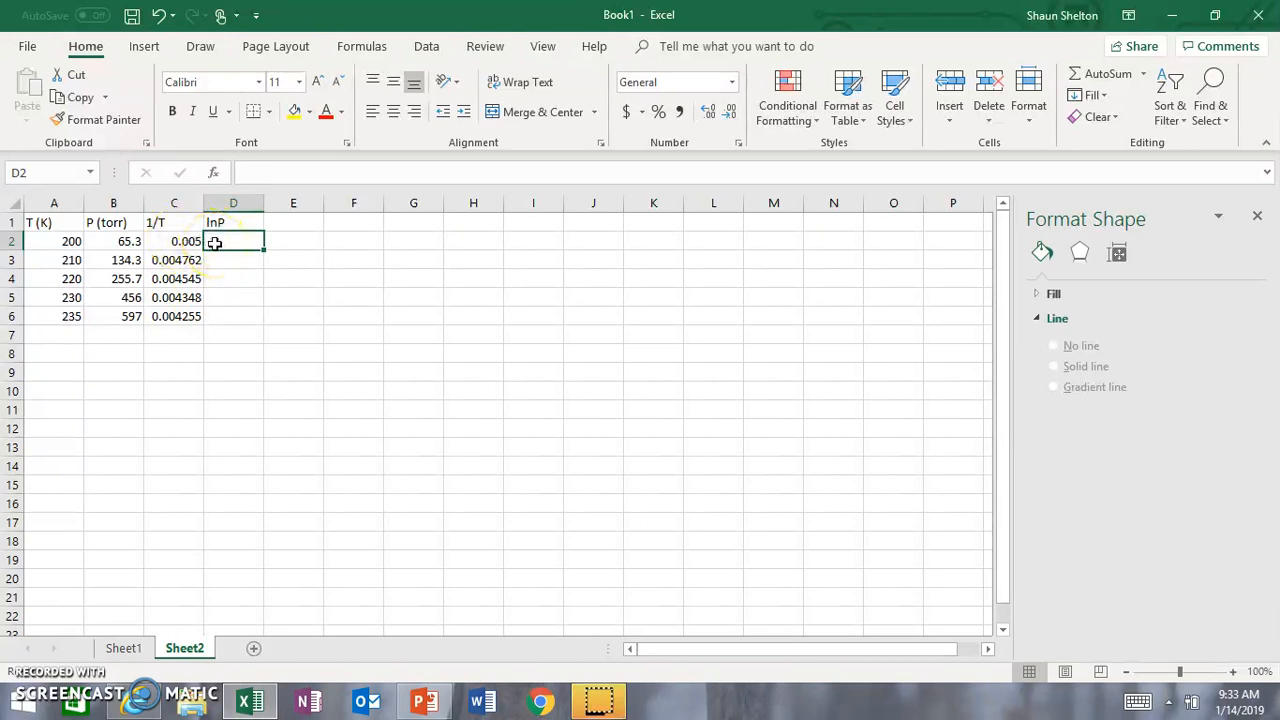
text(=)
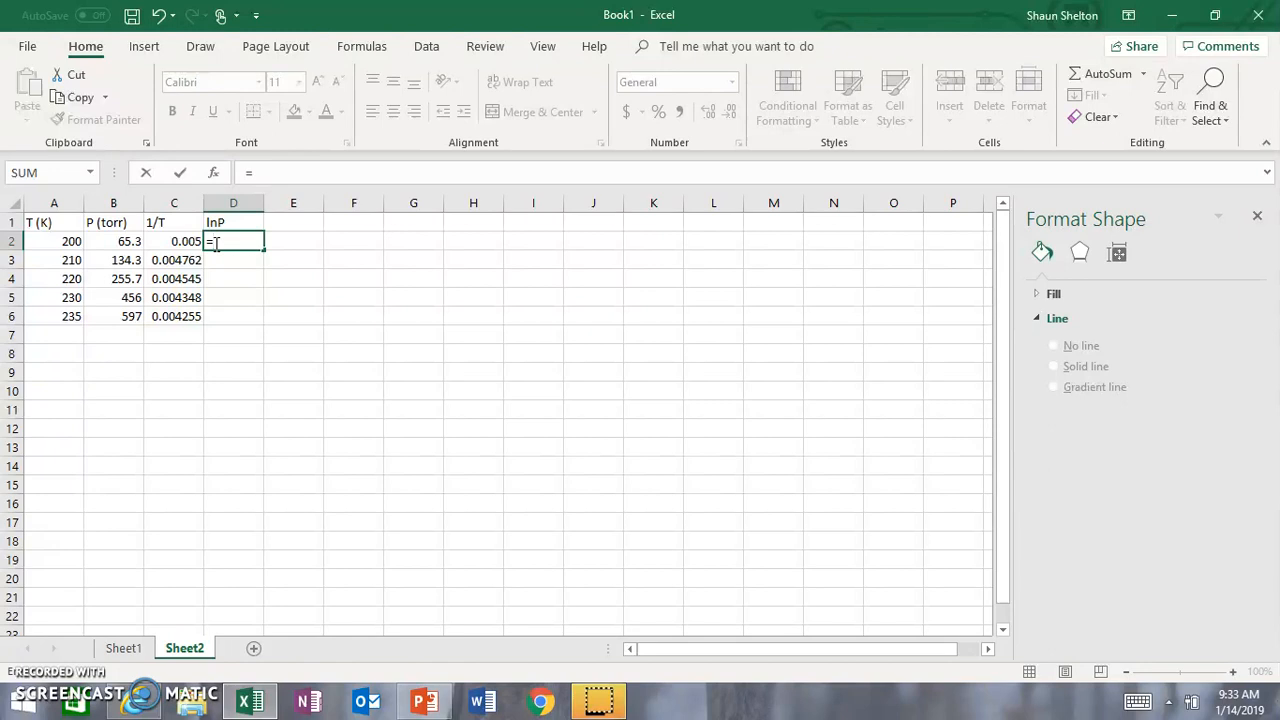
text(ln)
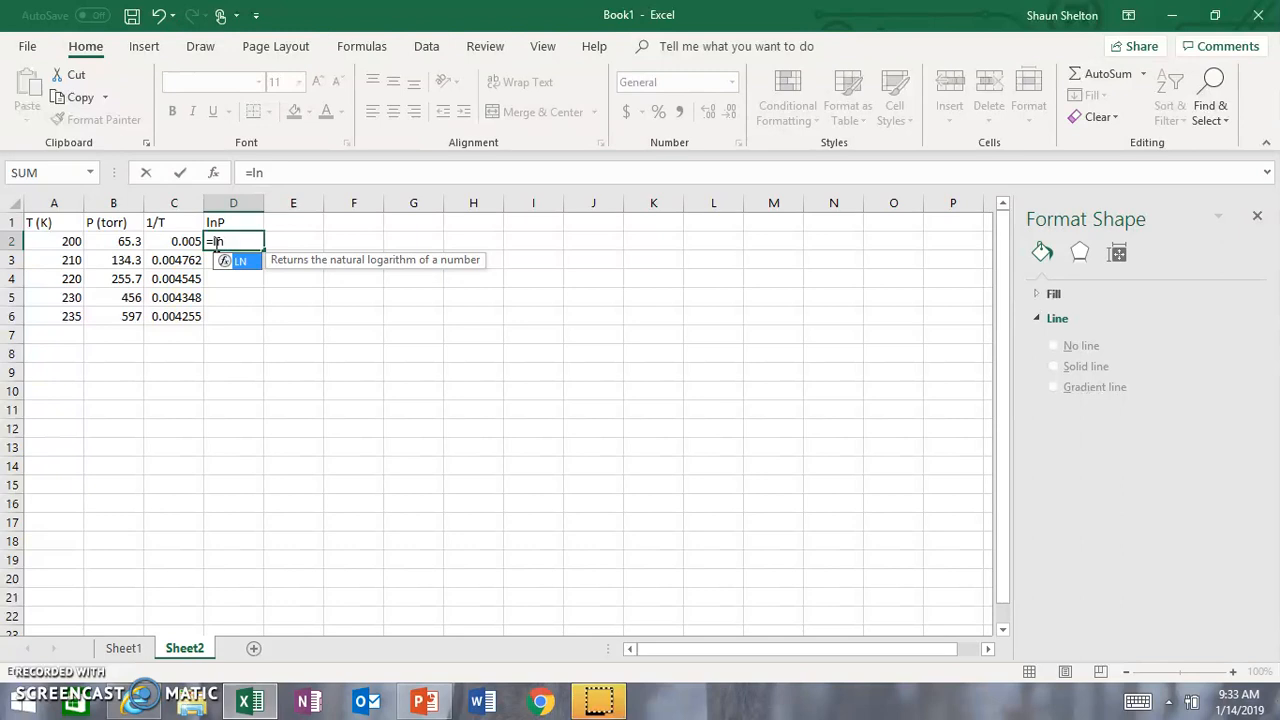
text(()
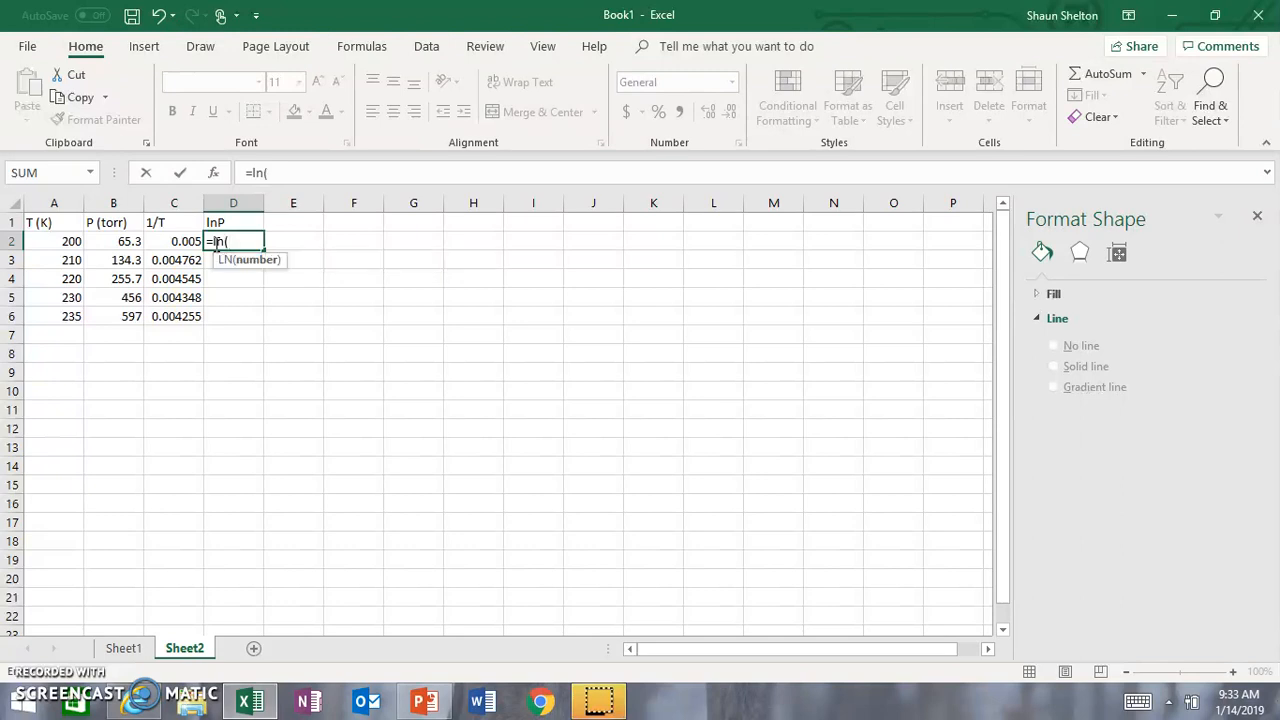
click(127, 241)
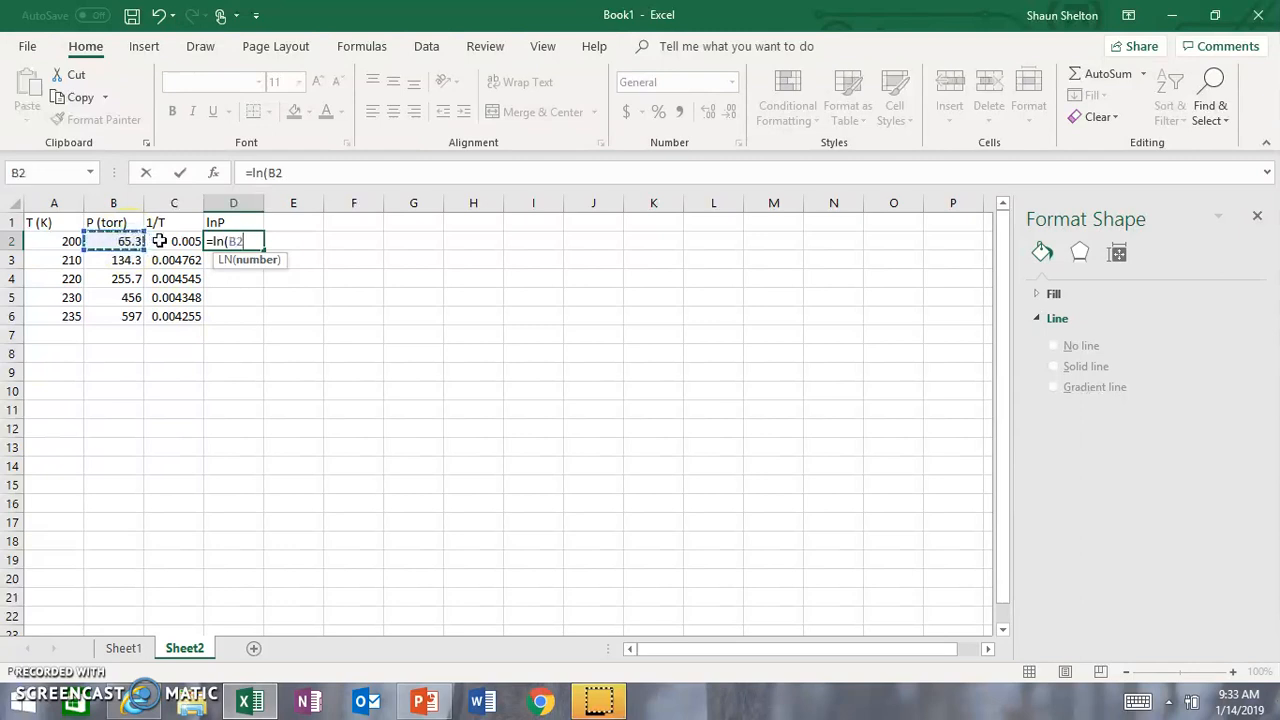
text())
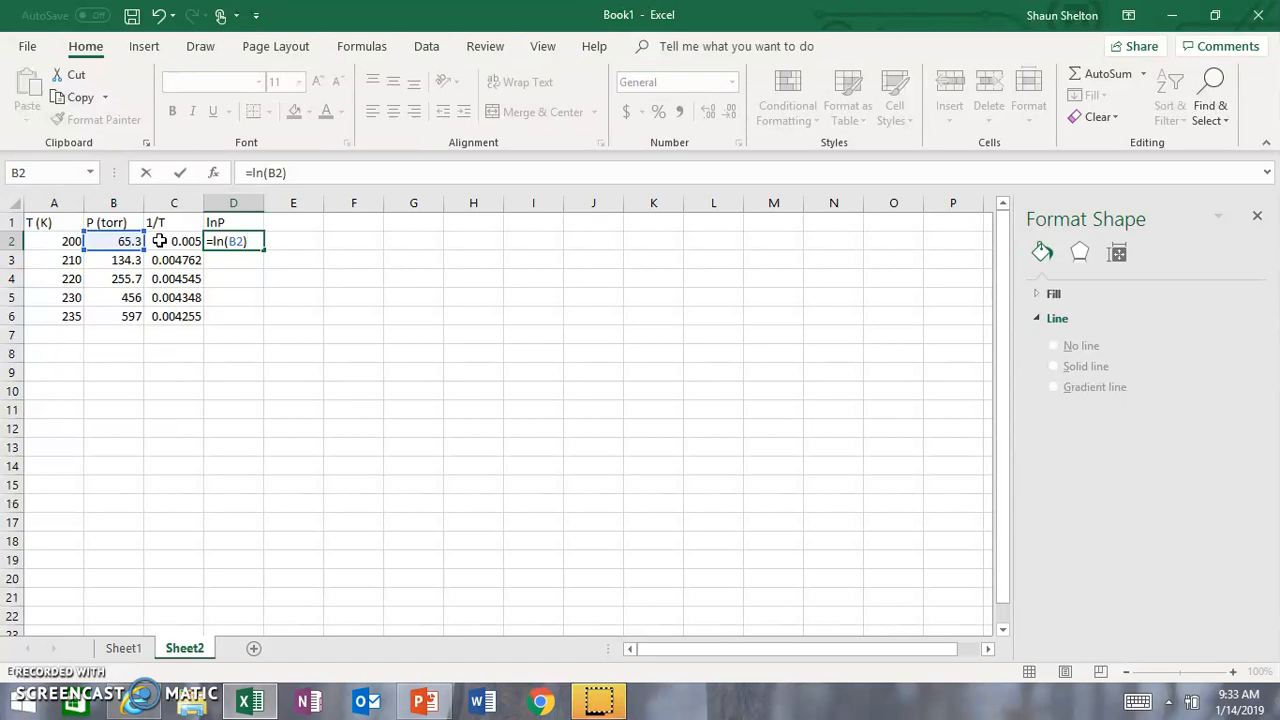
key(Return)
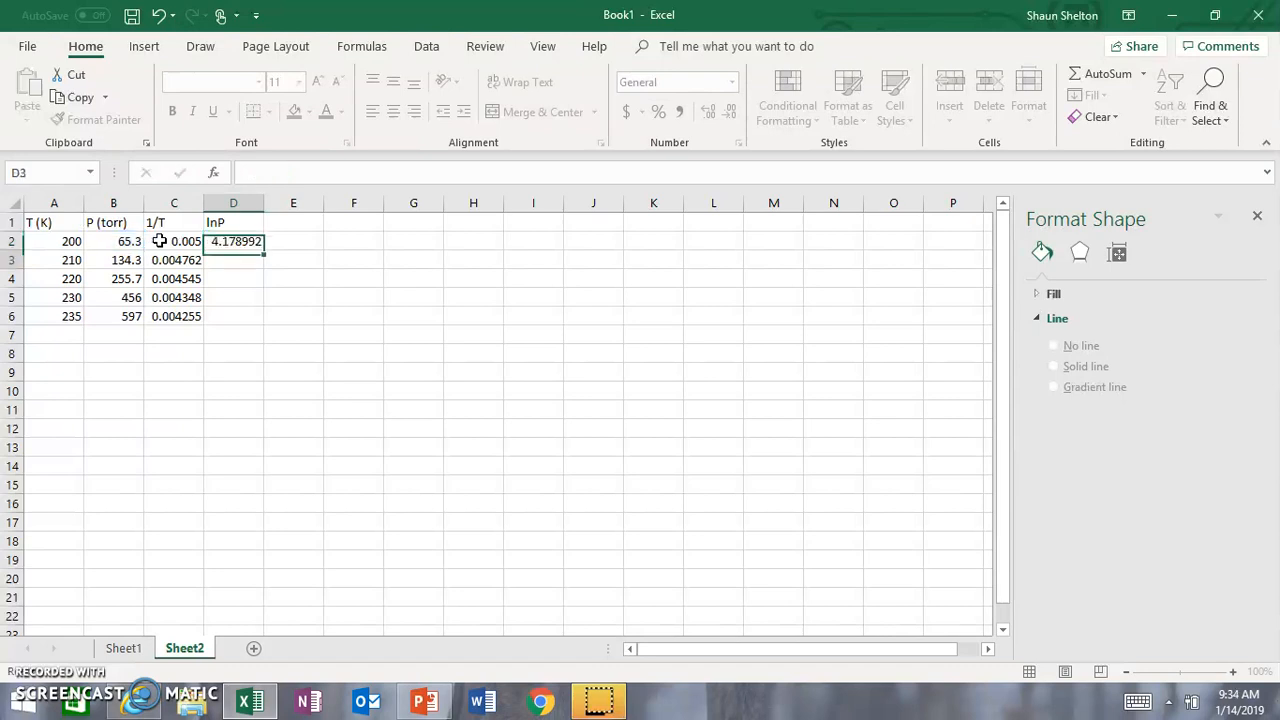
Step: Fill the natural-log formula from D2 down through D6
key(Up)
key(Right)
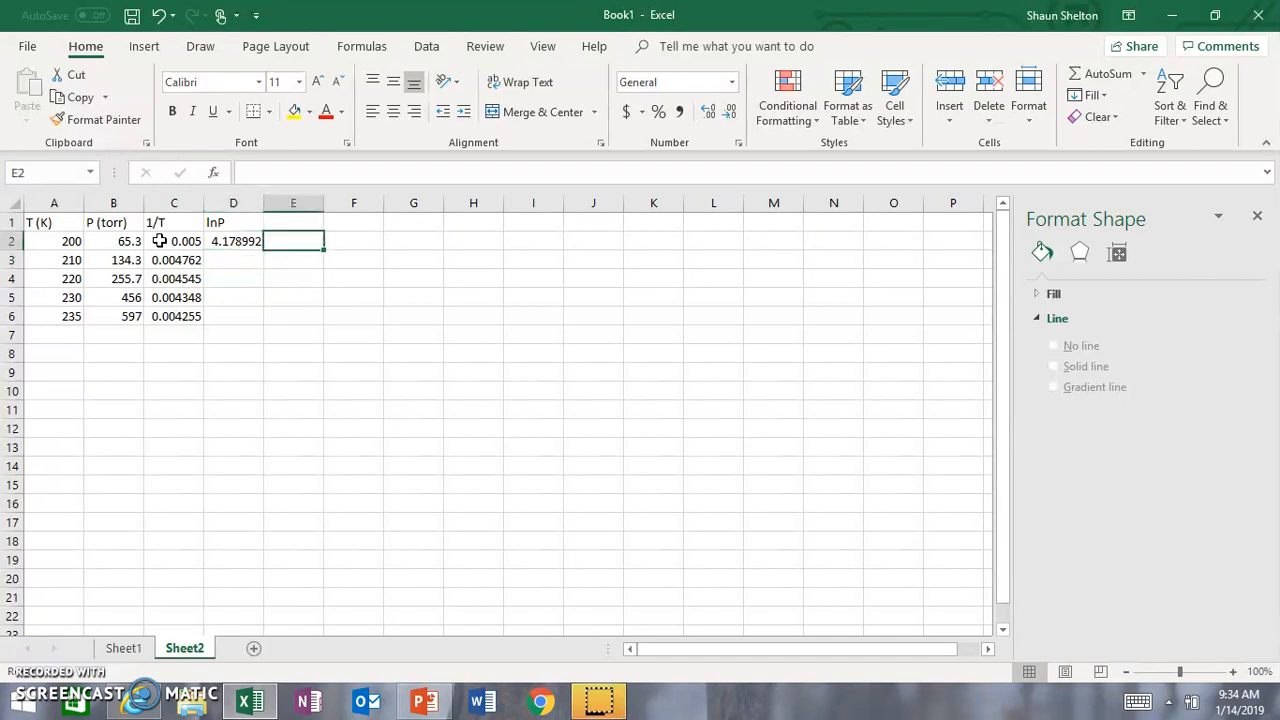
key(Left)
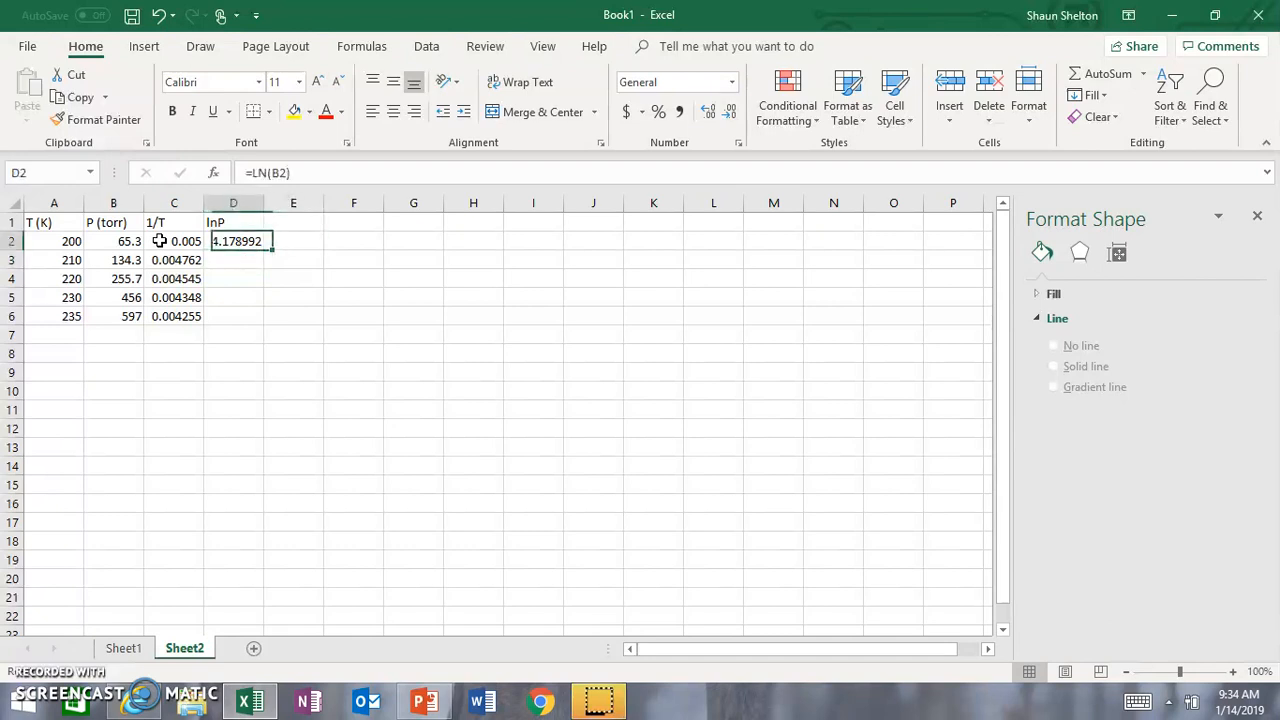
double_click(265, 250)
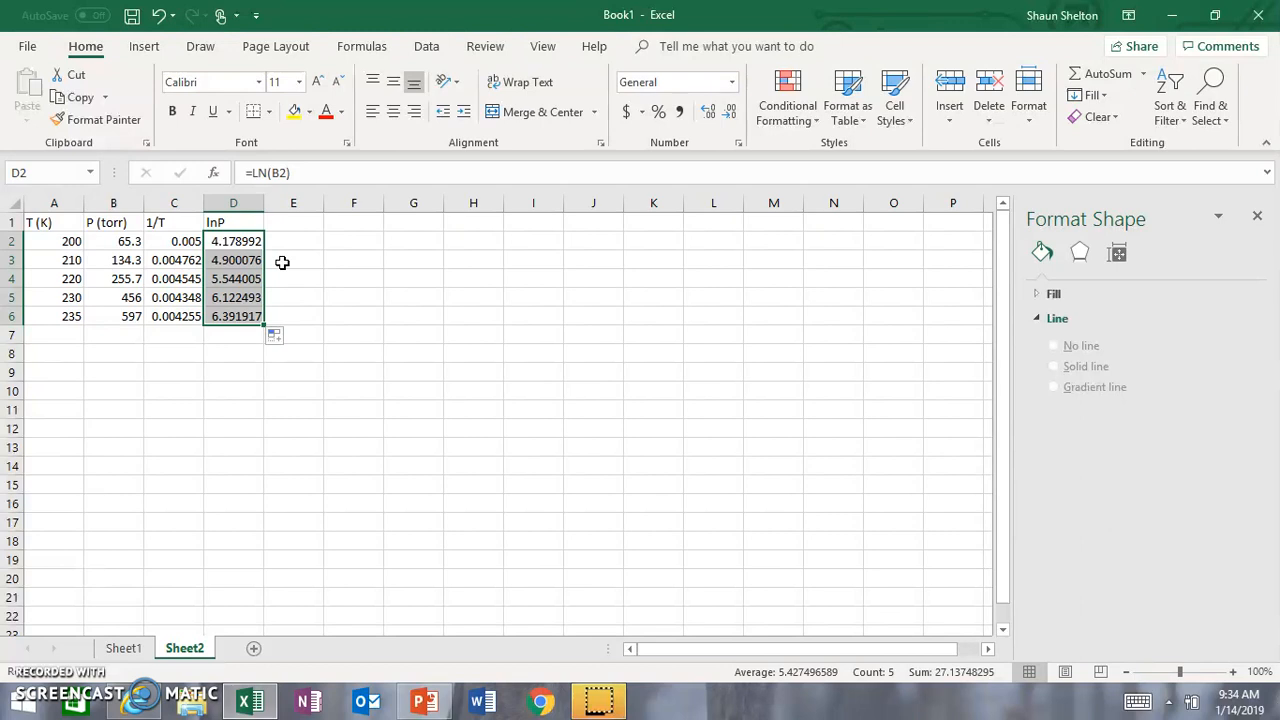
click(283, 261)
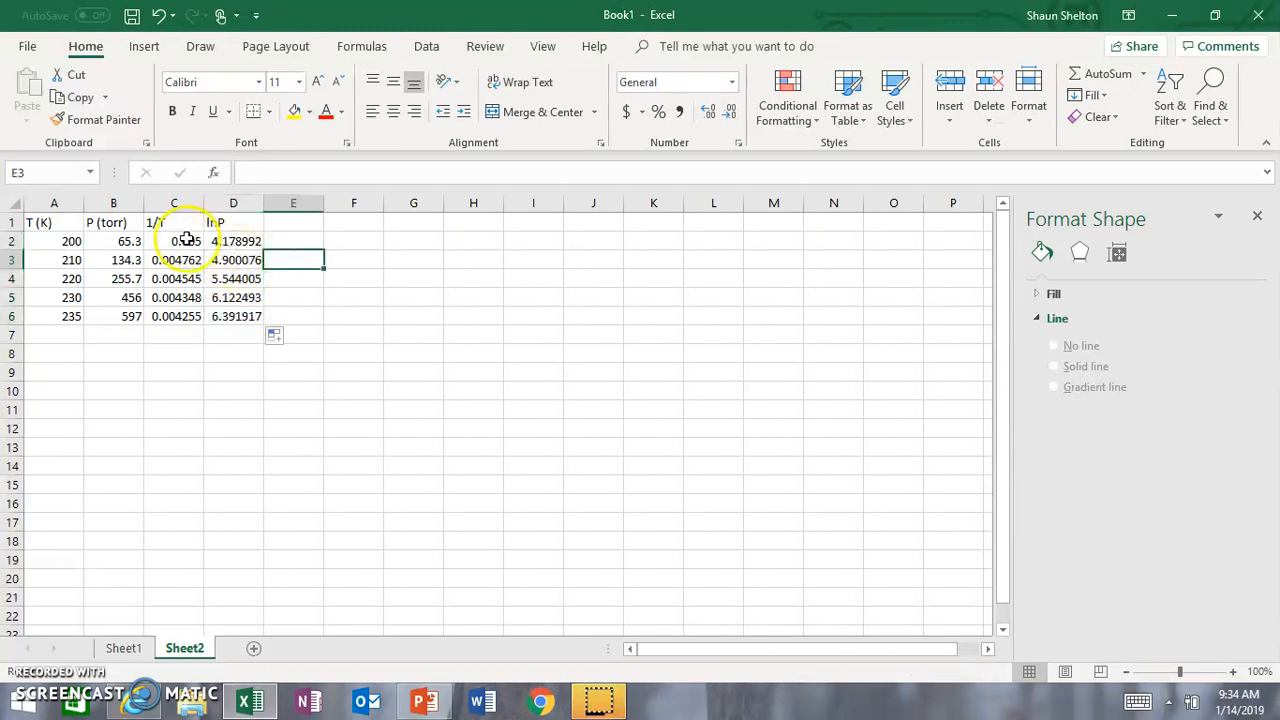
Step: Insert a markers-only scatter chart from the 1/T and lnP values in C2:D6
drag(181, 241, 220, 316)
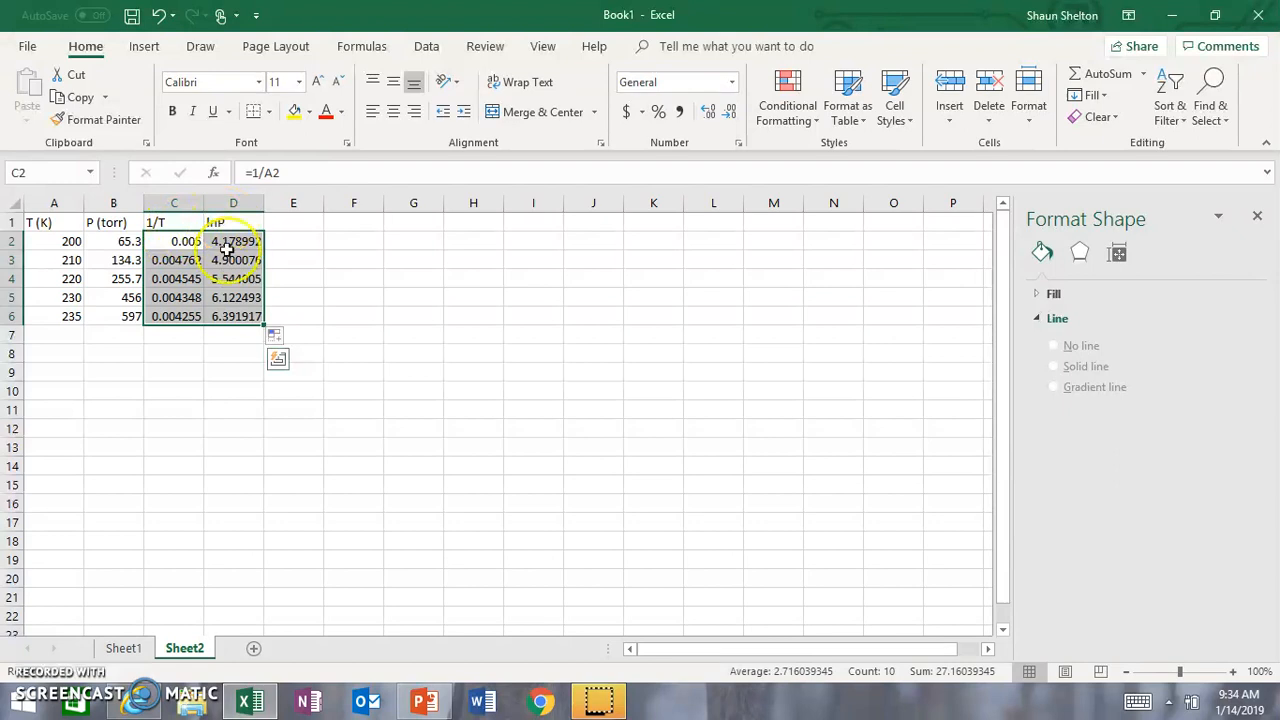
click(137, 48)
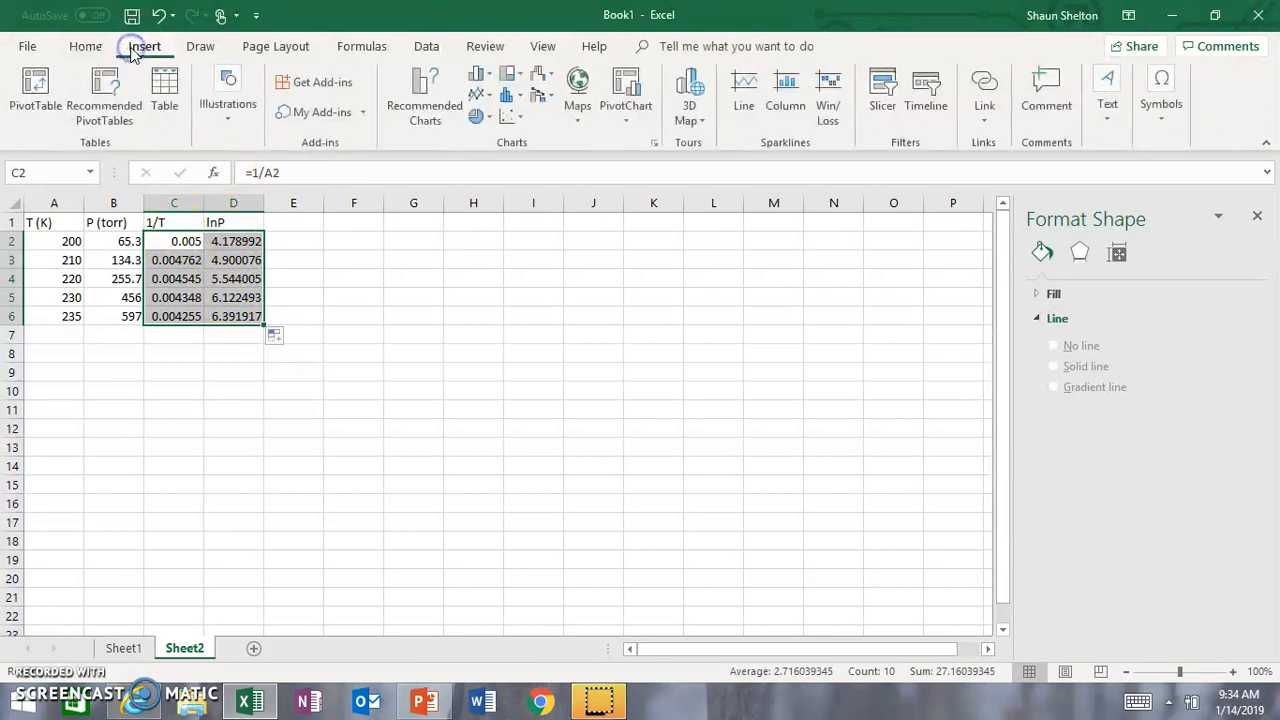
click(511, 120)
click(524, 170)
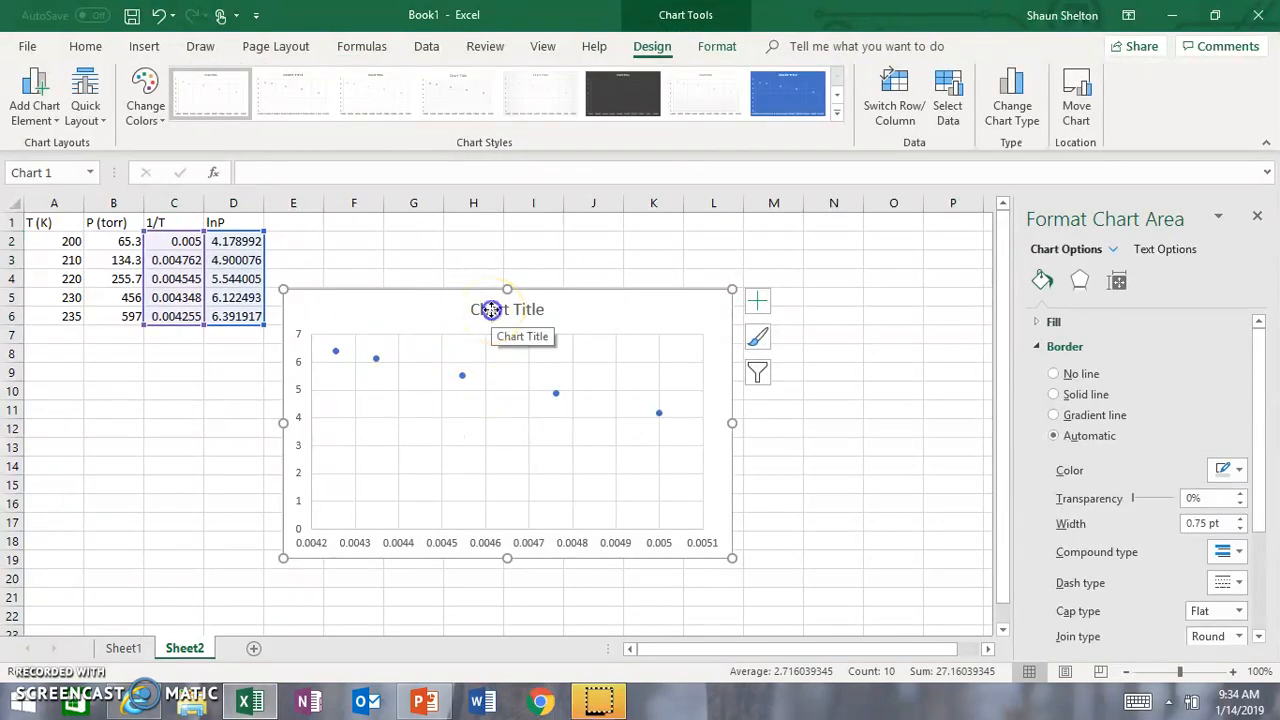
Step: Change the new scatter chart's title to Excel Demo
click(491, 310)
triple_click(492, 313)
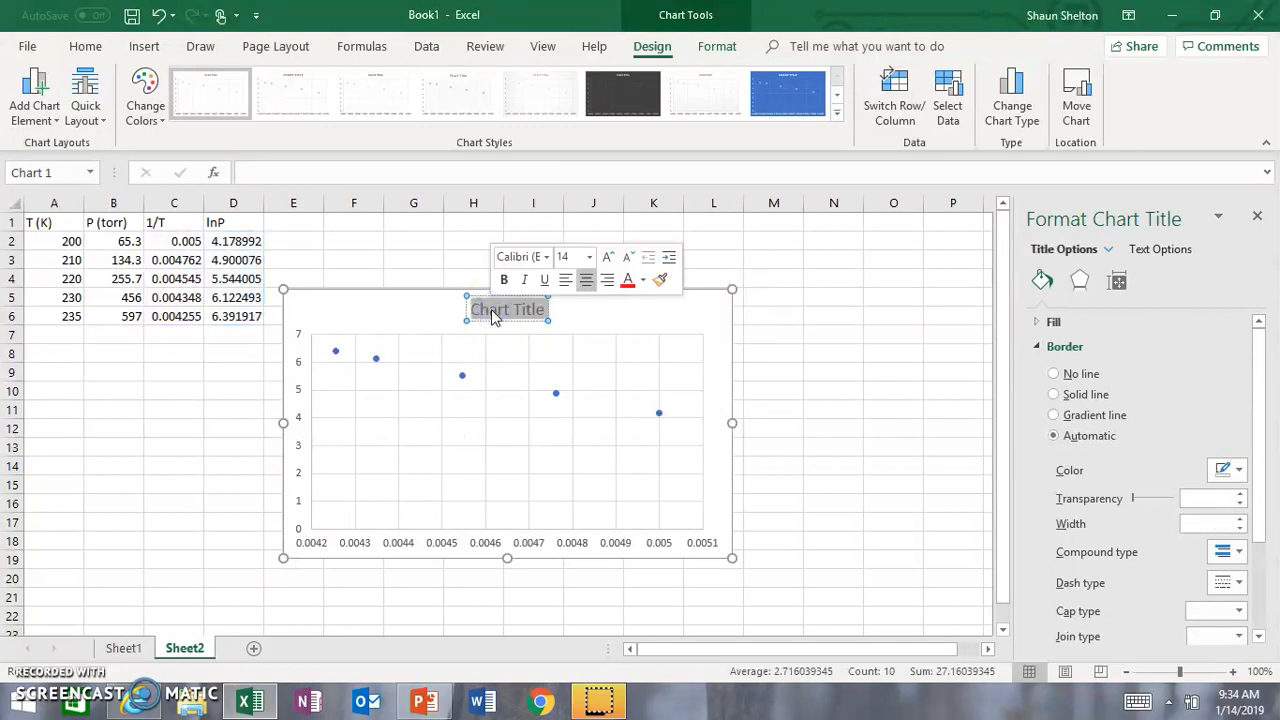
text(Excel Demo)
click(414, 317)
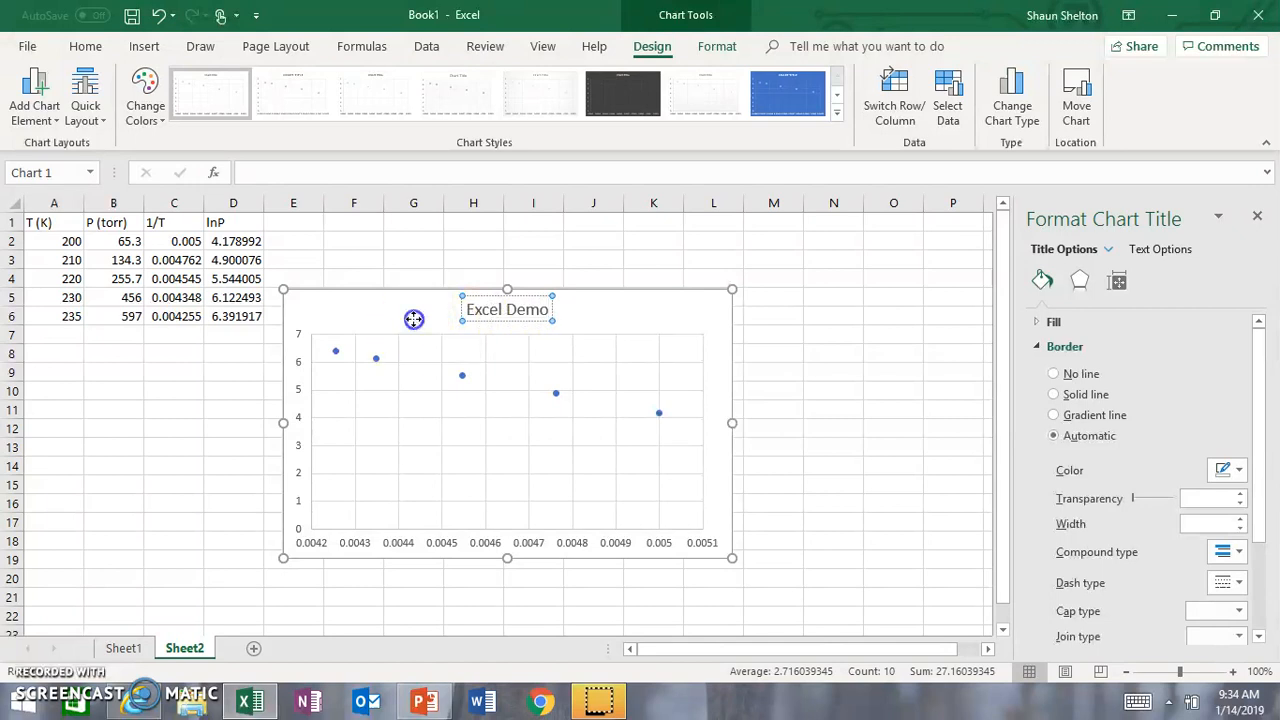
Step: Apply the first quick layout to add axis titles to the chart, and delete the Series1 legend
click(99, 125)
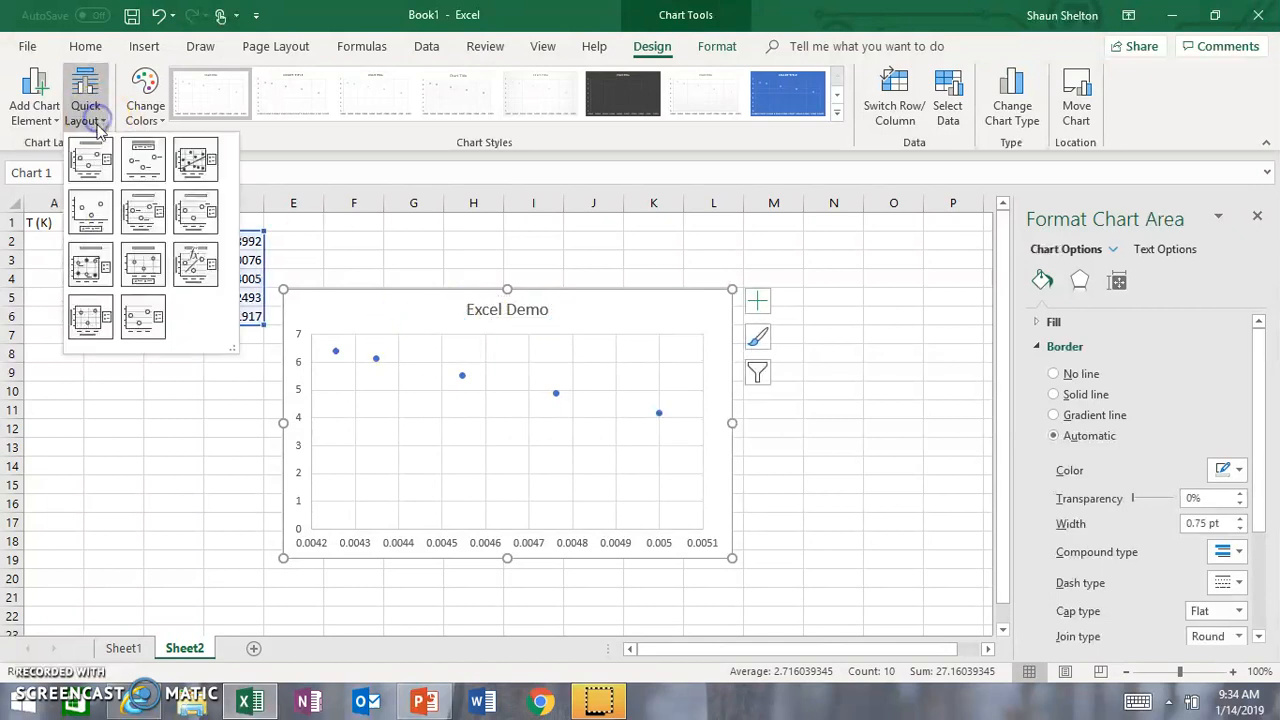
click(90, 172)
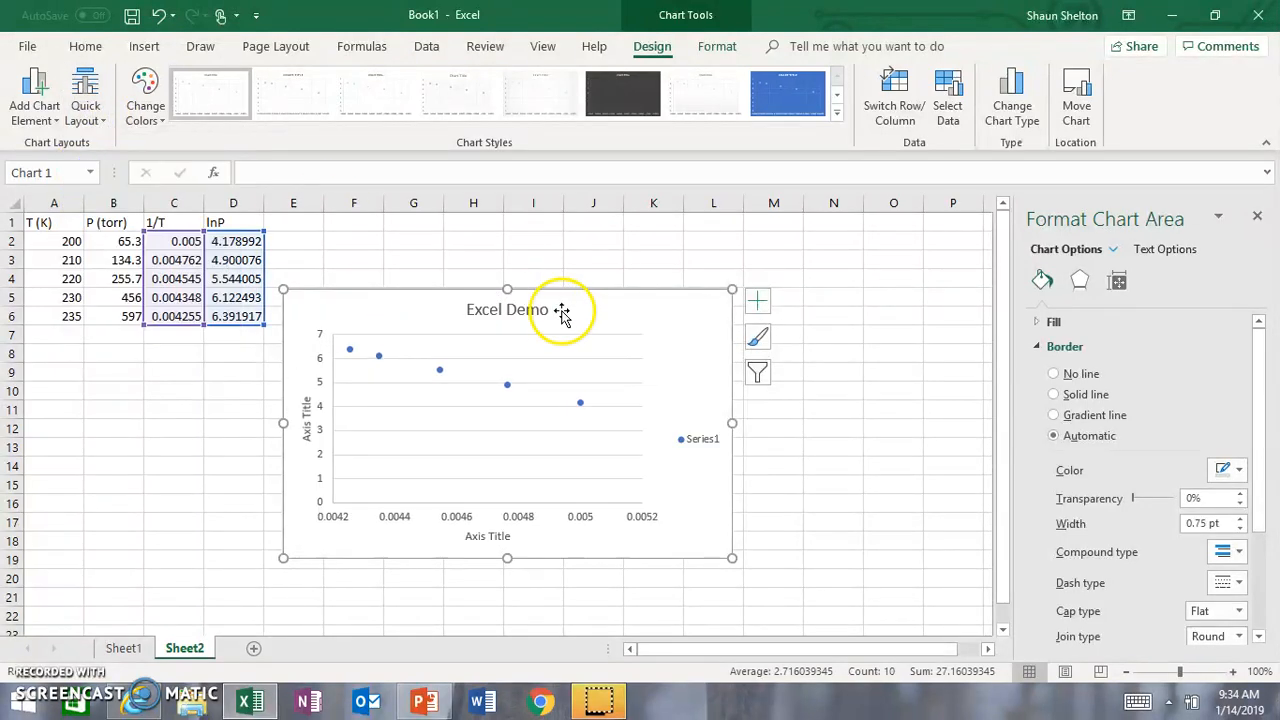
click(703, 440)
key(Delete)
Step: Title the chart's horizontal axis 1/T and its vertical axis lnP
click(522, 536)
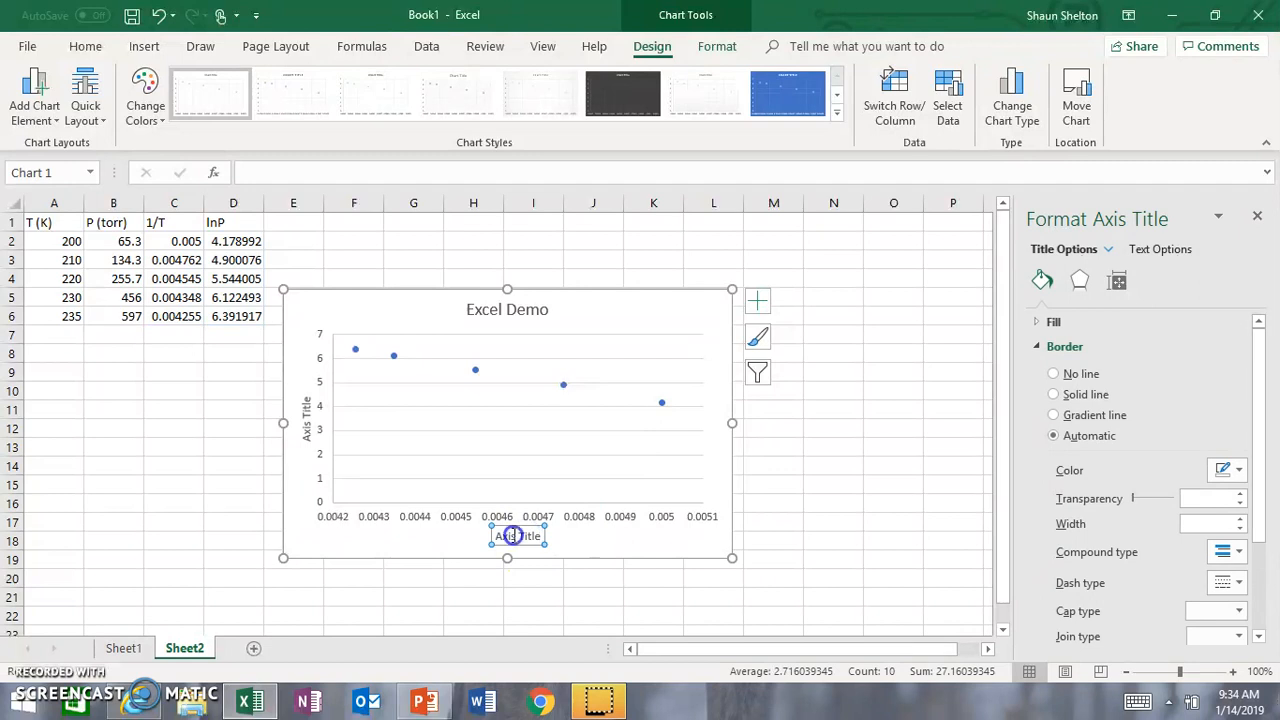
triple_click(512, 536)
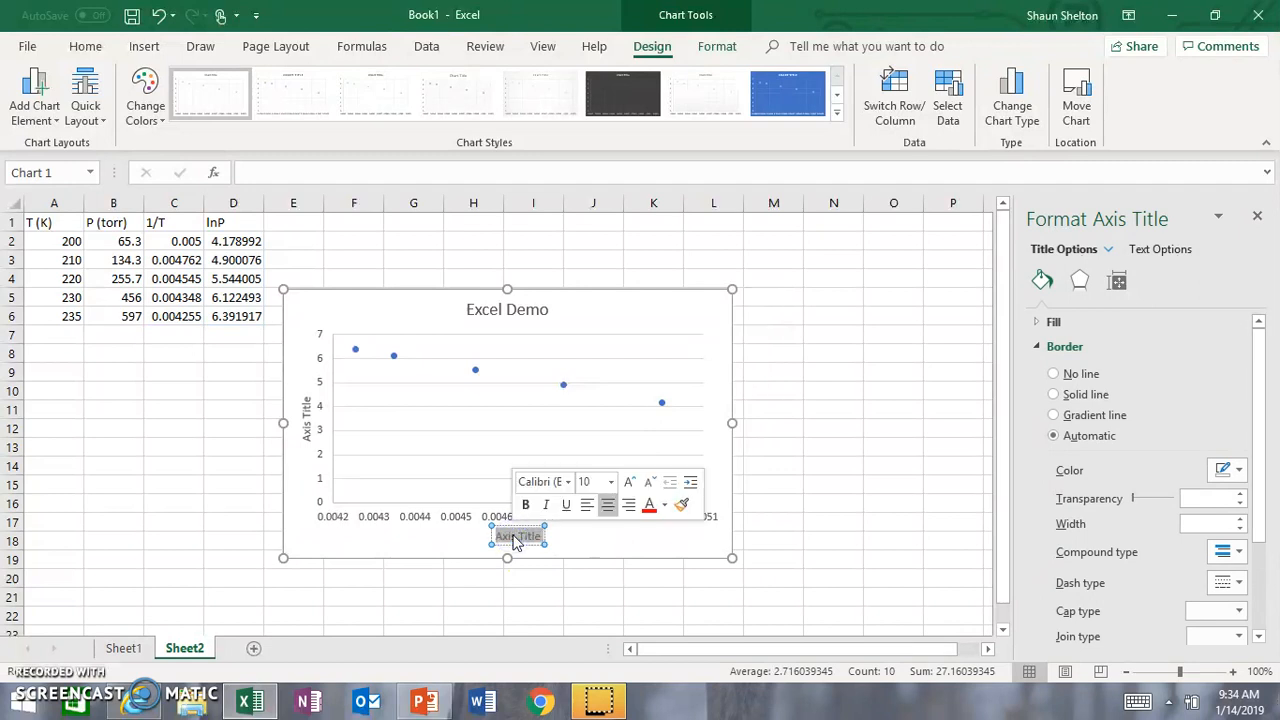
key(Delete)
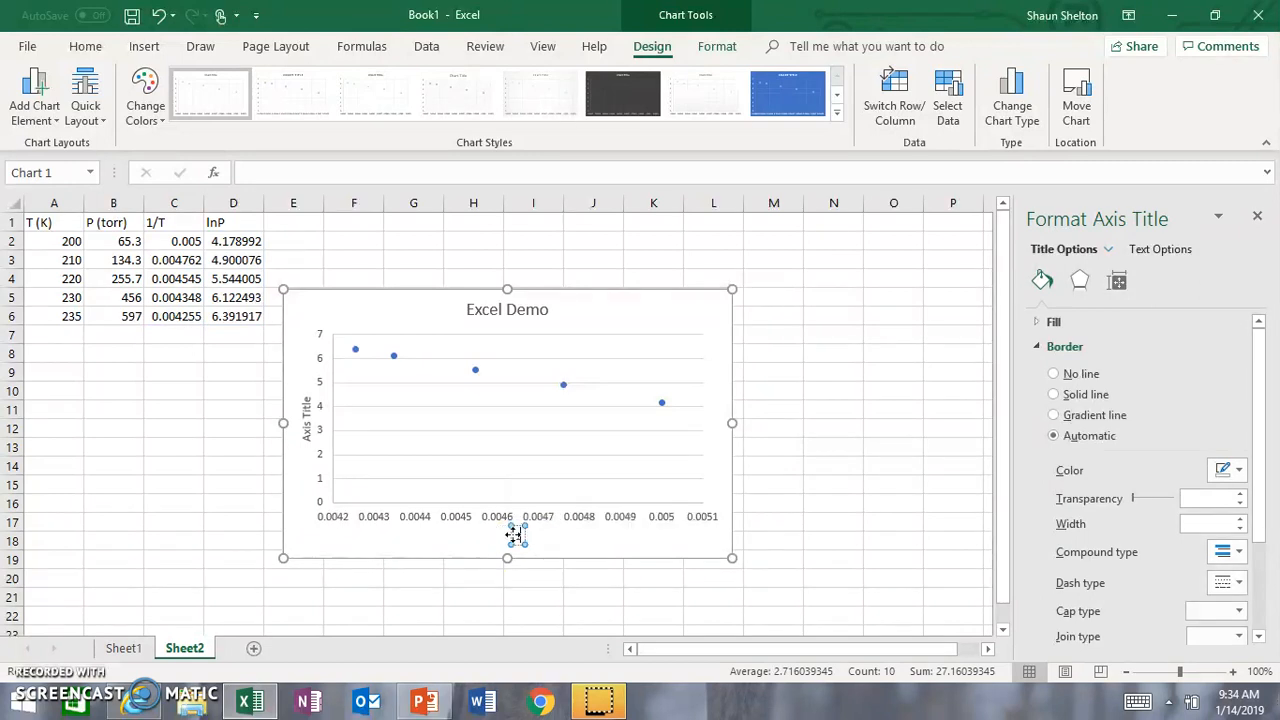
click(308, 432)
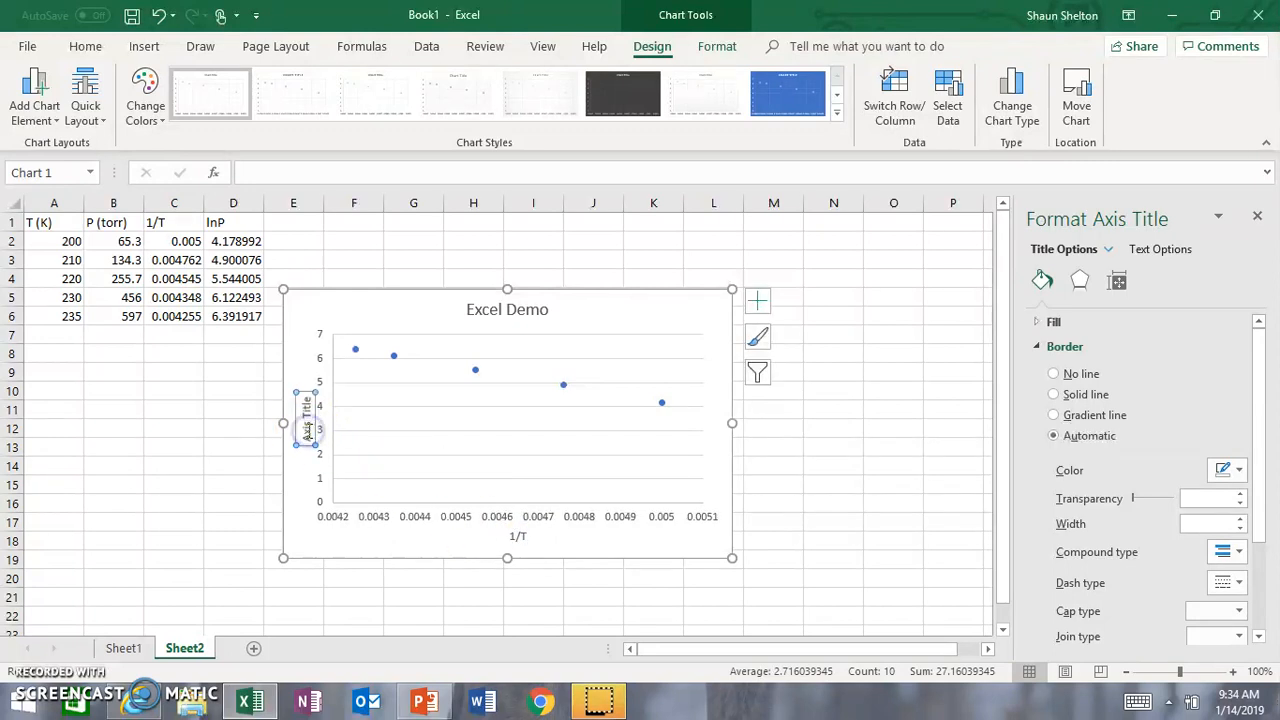
triple_click(309, 434)
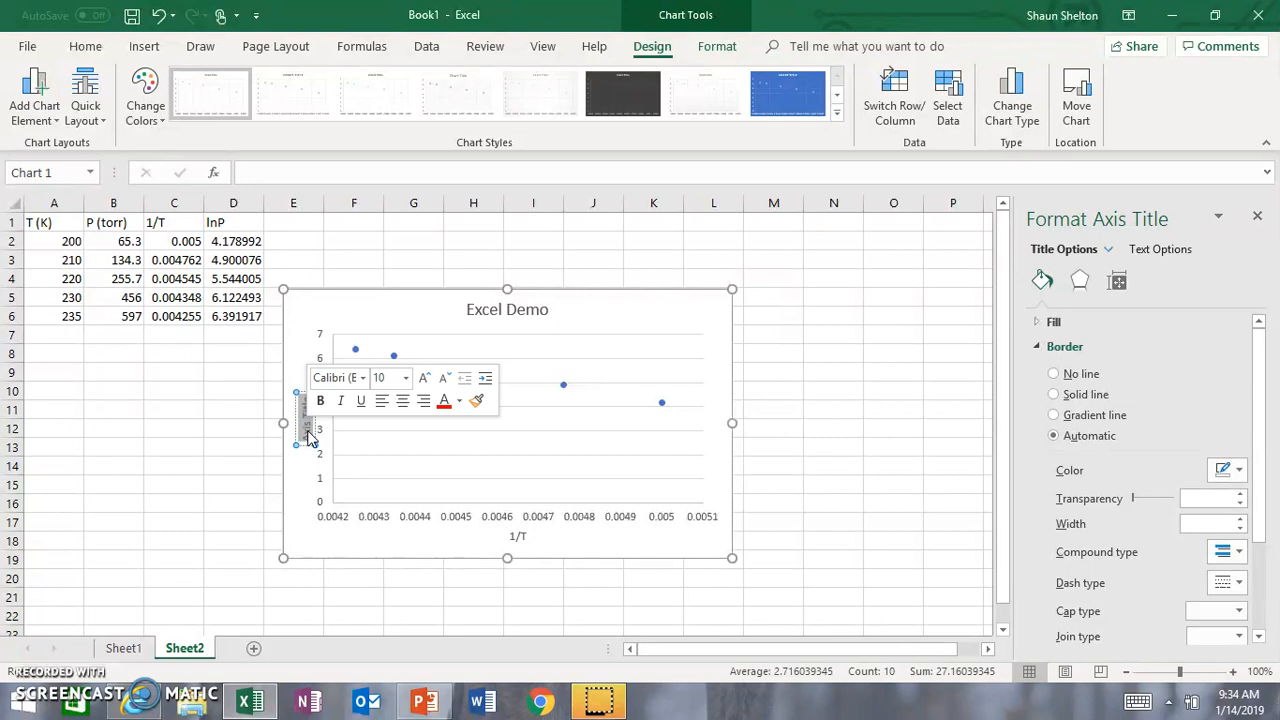
text(lnP)
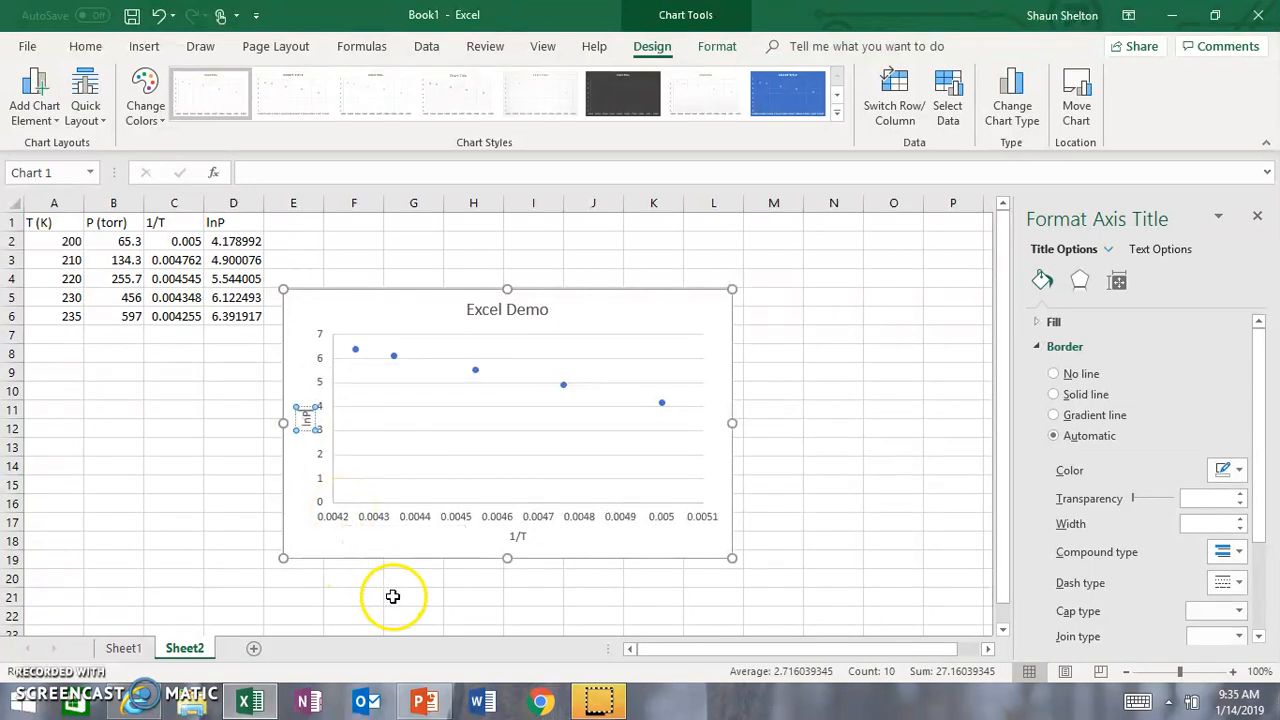
click(431, 557)
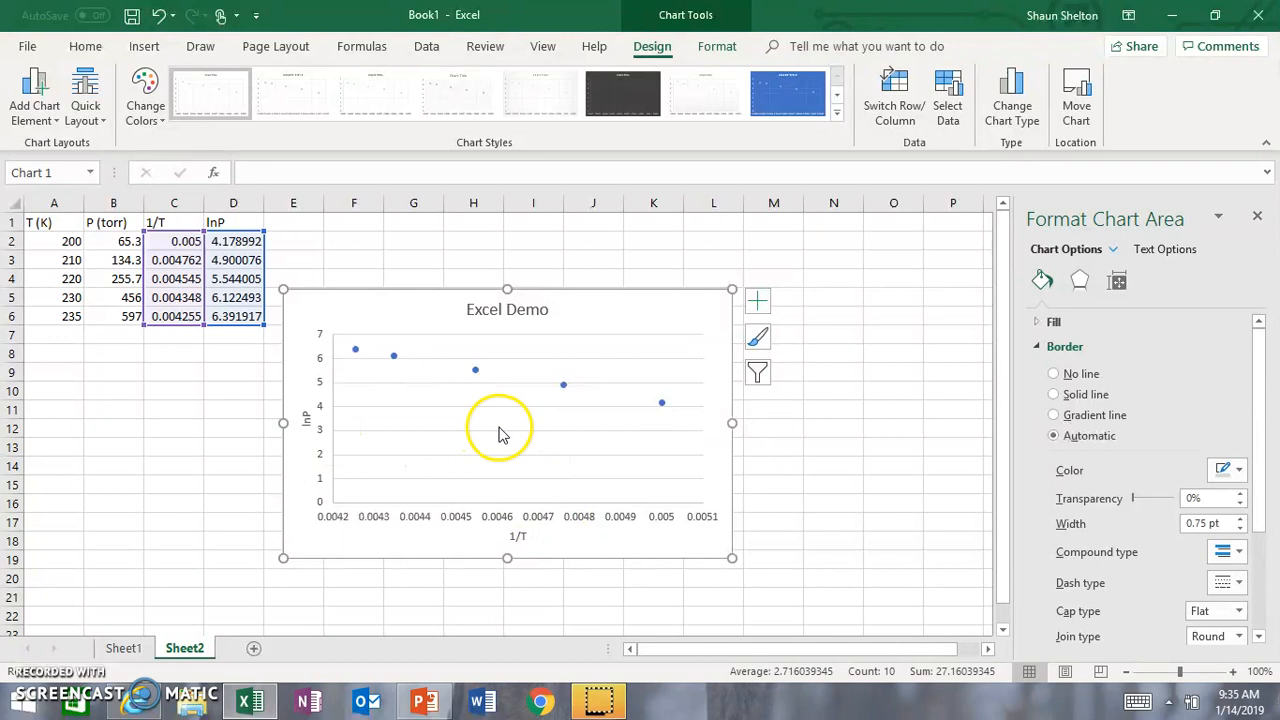
Step: Set the minimum bound of the chart's vertical lnP axis to 4
click(320, 433)
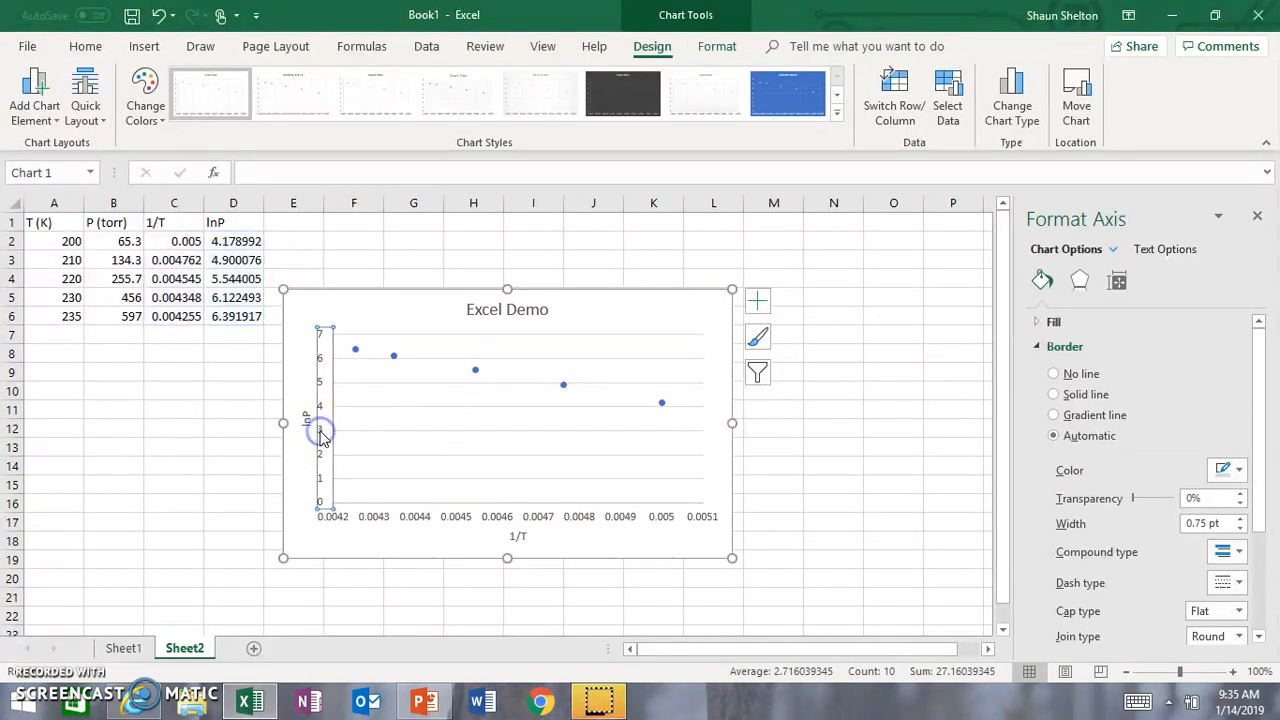
right_click(320, 436)
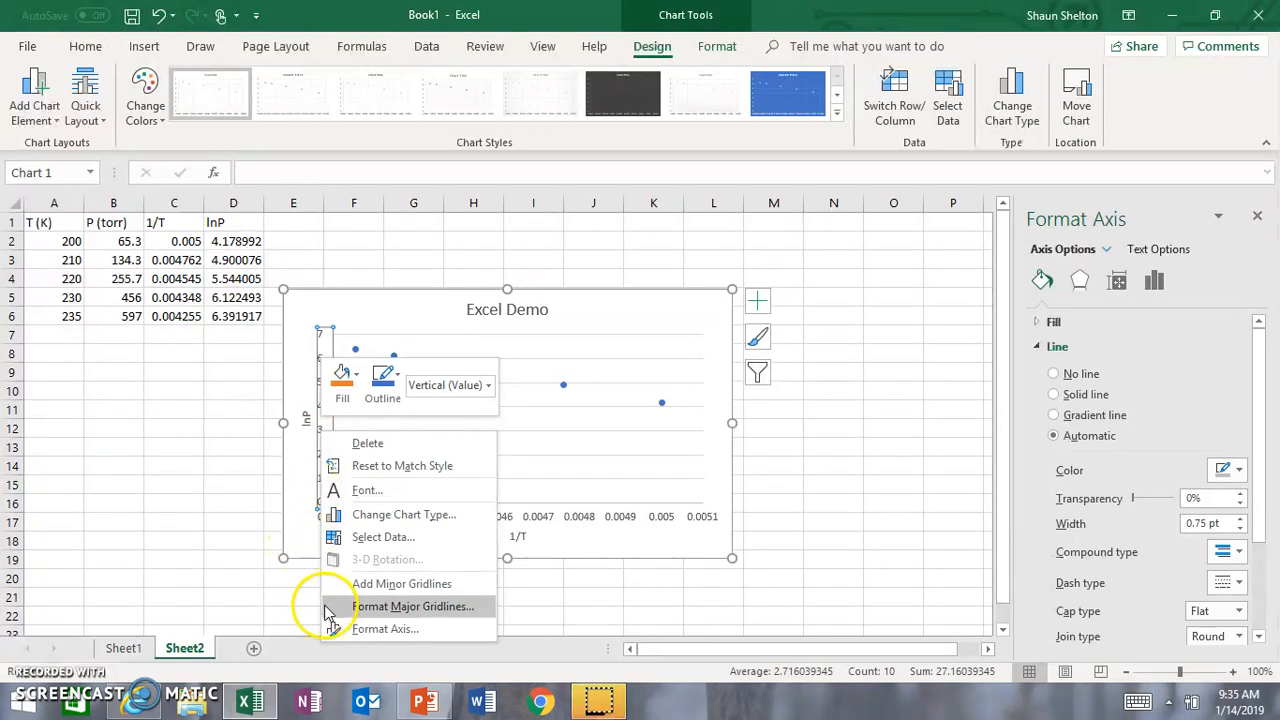
click(350, 629)
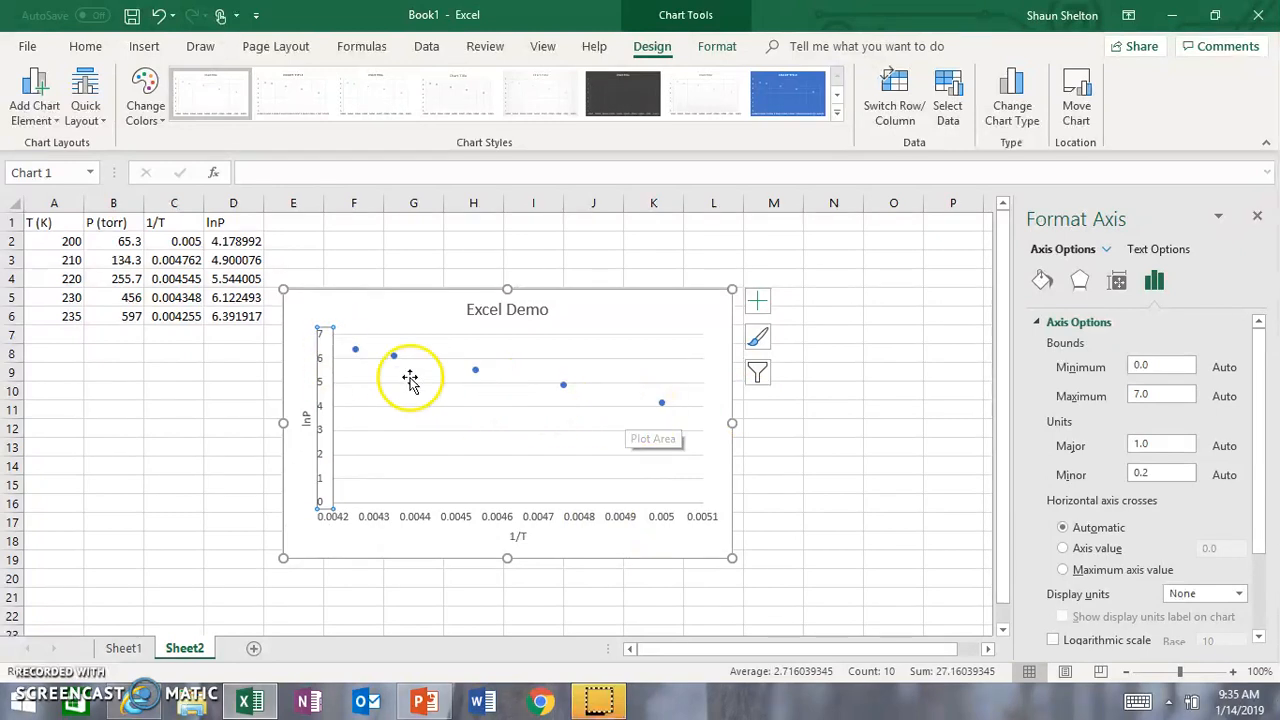
drag(1152, 372, 1108, 373)
text(4)
key(Return)
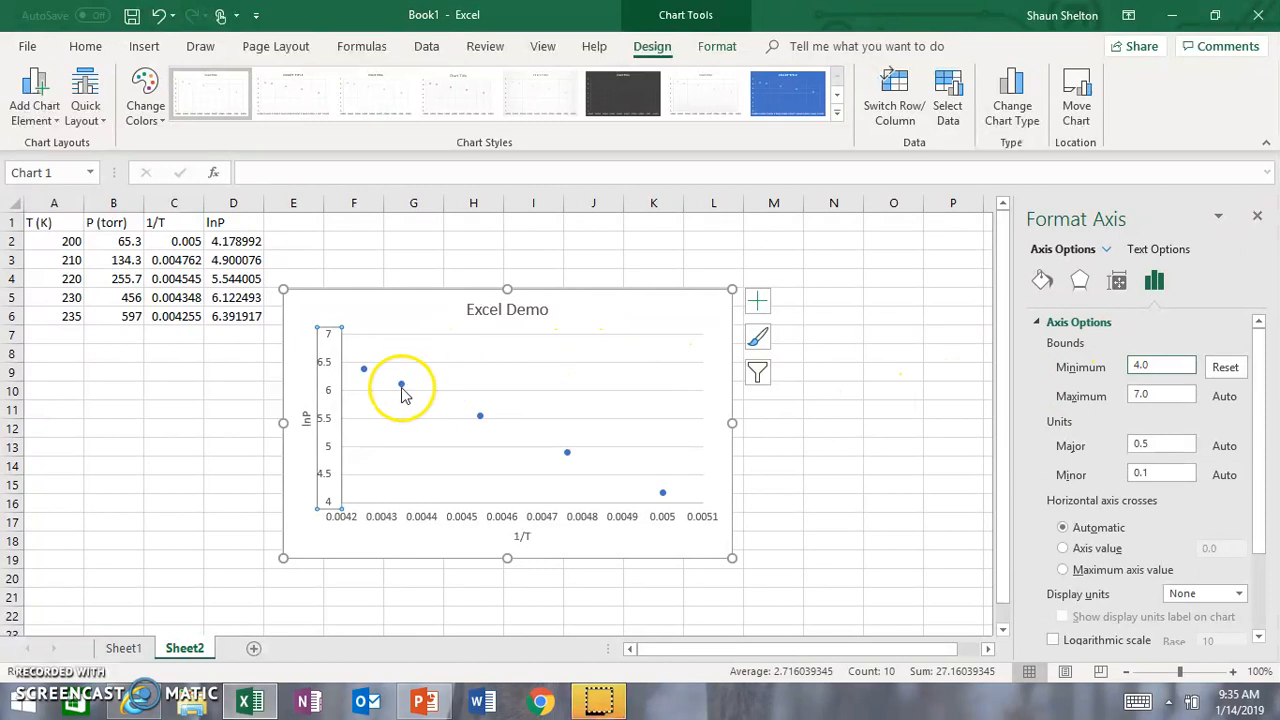
Step: Add a linear trendline to the lnP versus 1/T data series
click(401, 387)
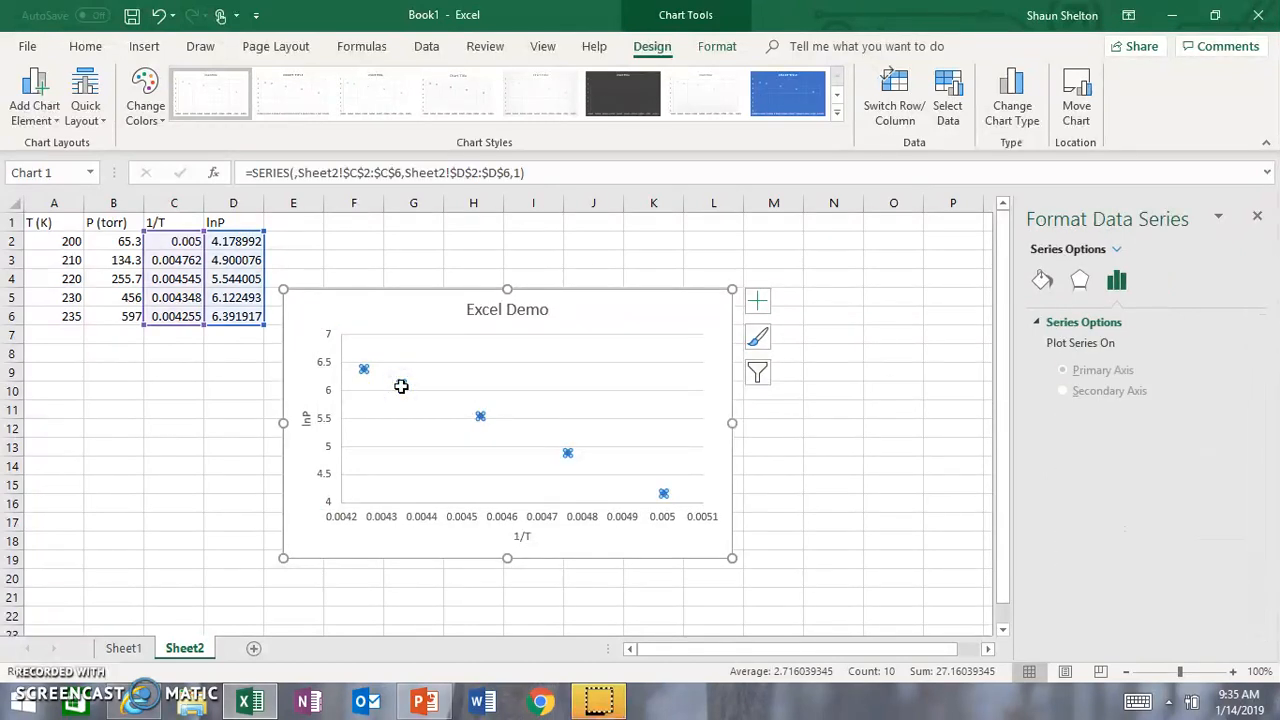
right_click(401, 386)
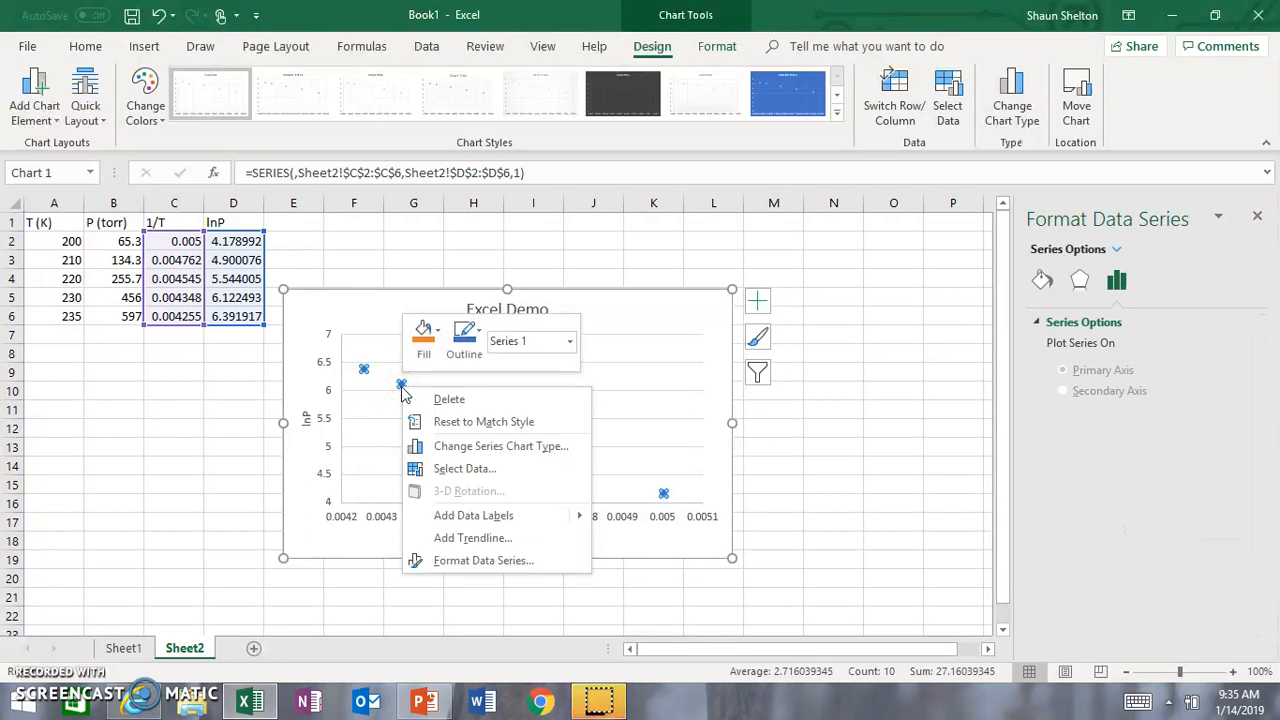
click(437, 540)
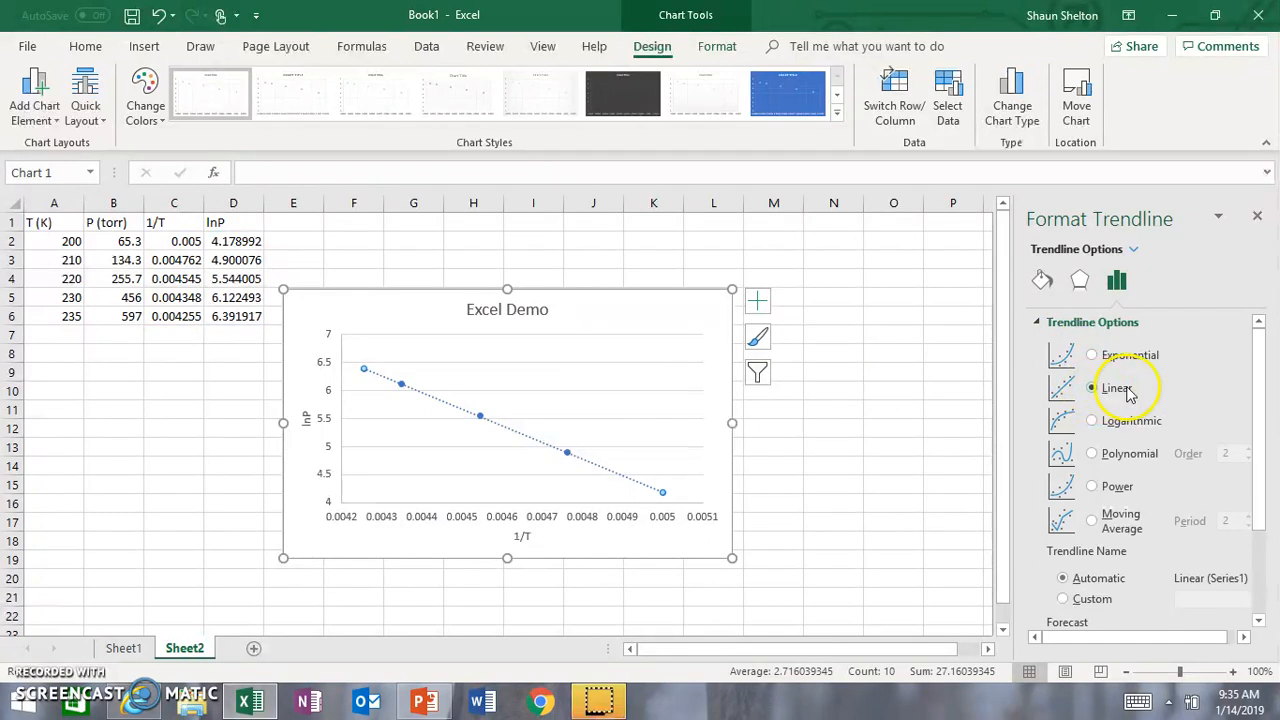
Step: Display the trendline's equation and R-squared value on the chart, and move their label to the upper-right corner beside the chart title
drag(1260, 390, 1257, 517)
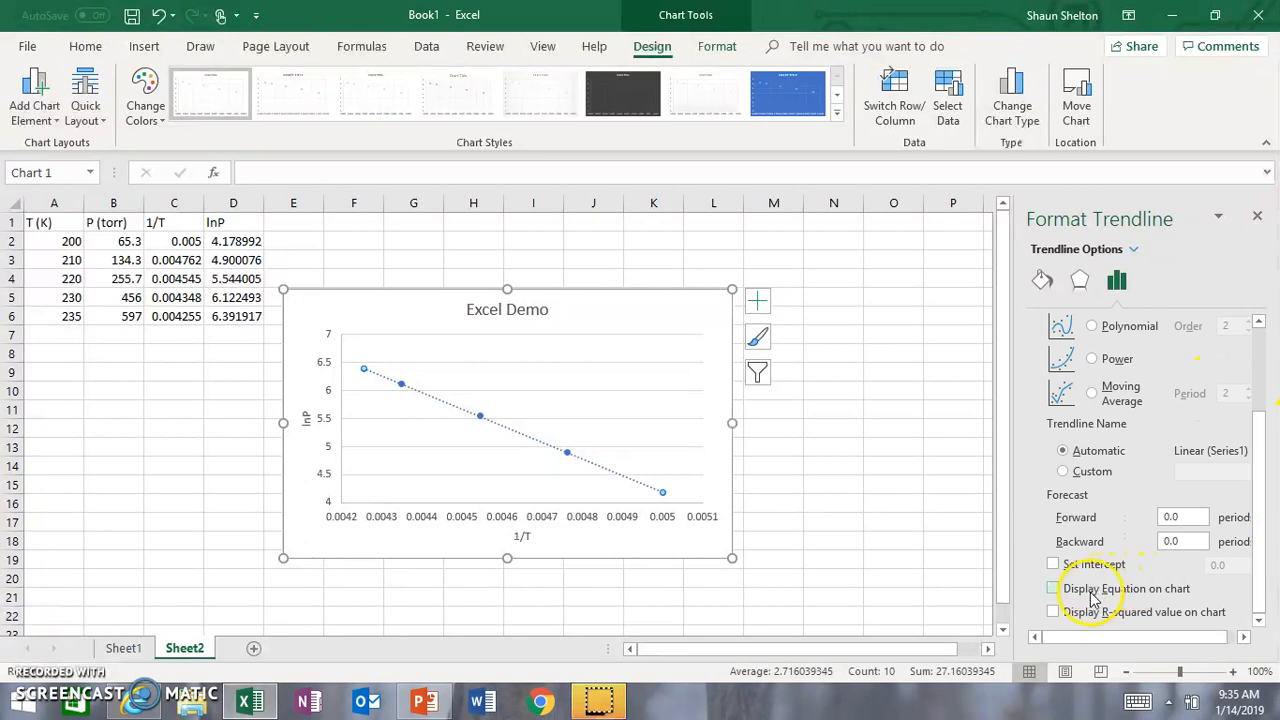
click(1055, 614)
click(580, 483)
drag(571, 477, 667, 292)
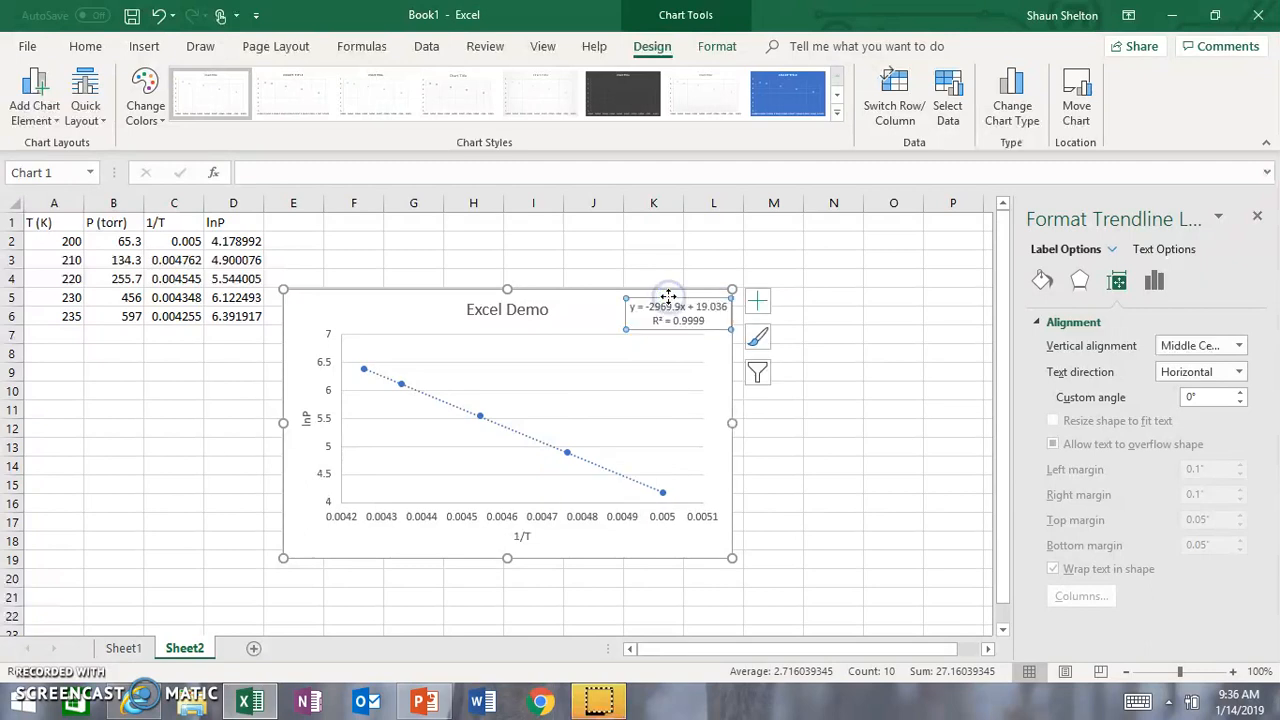
click(824, 385)
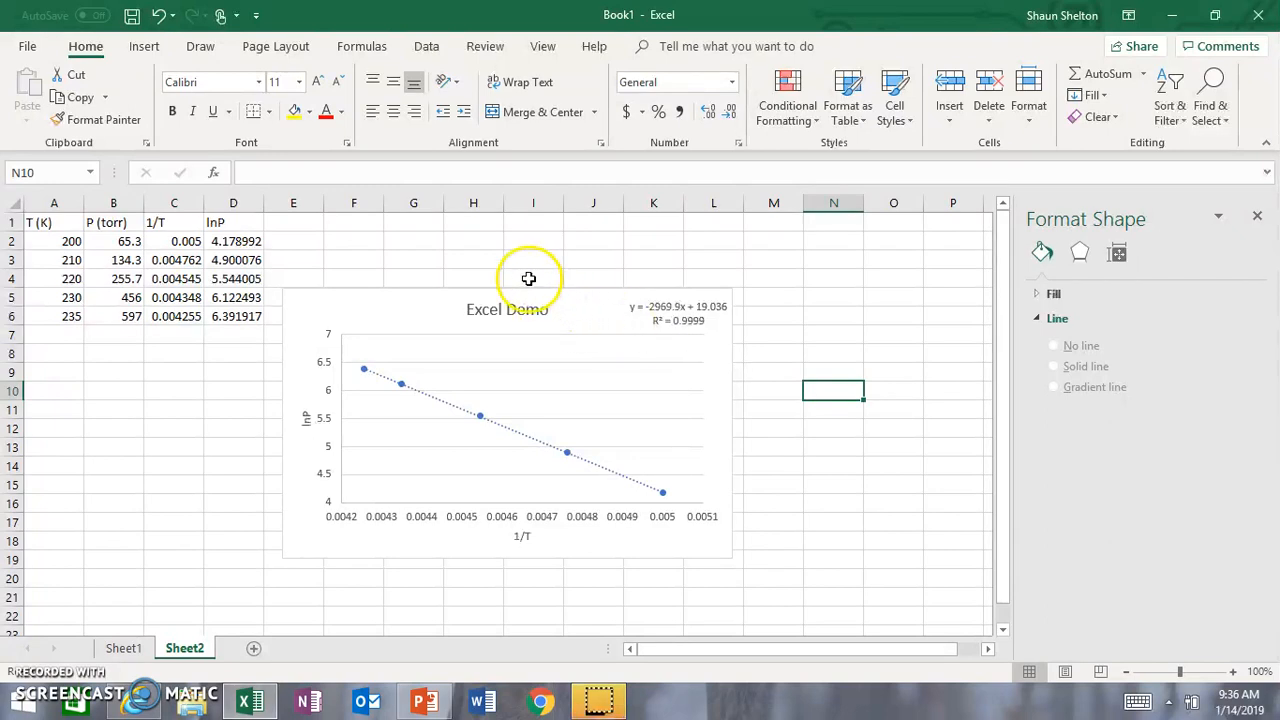
click(479, 255)
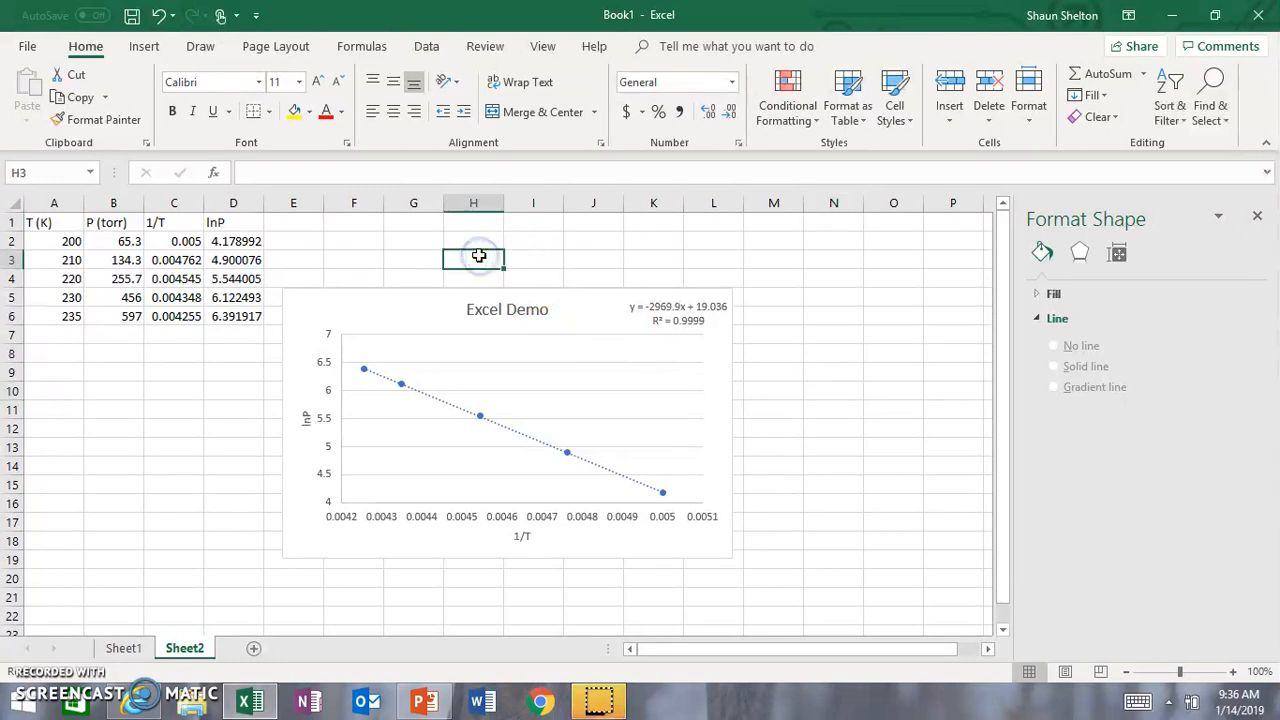
click(399, 259)
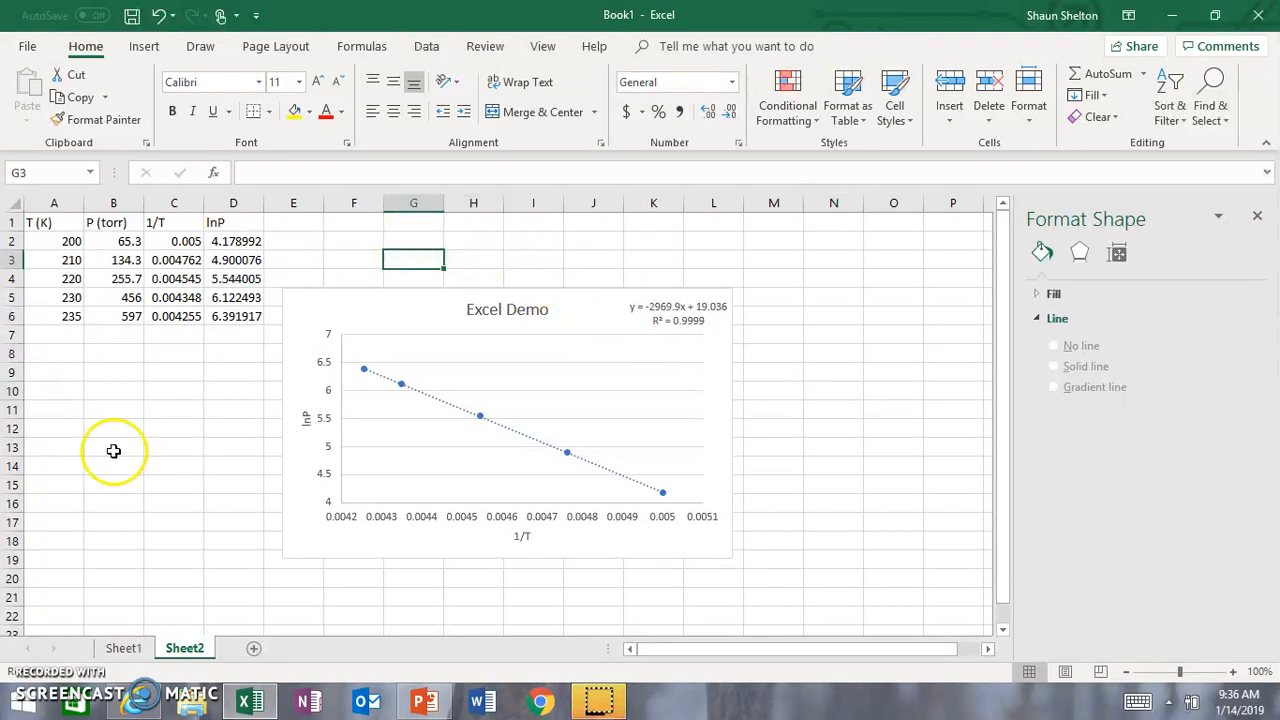